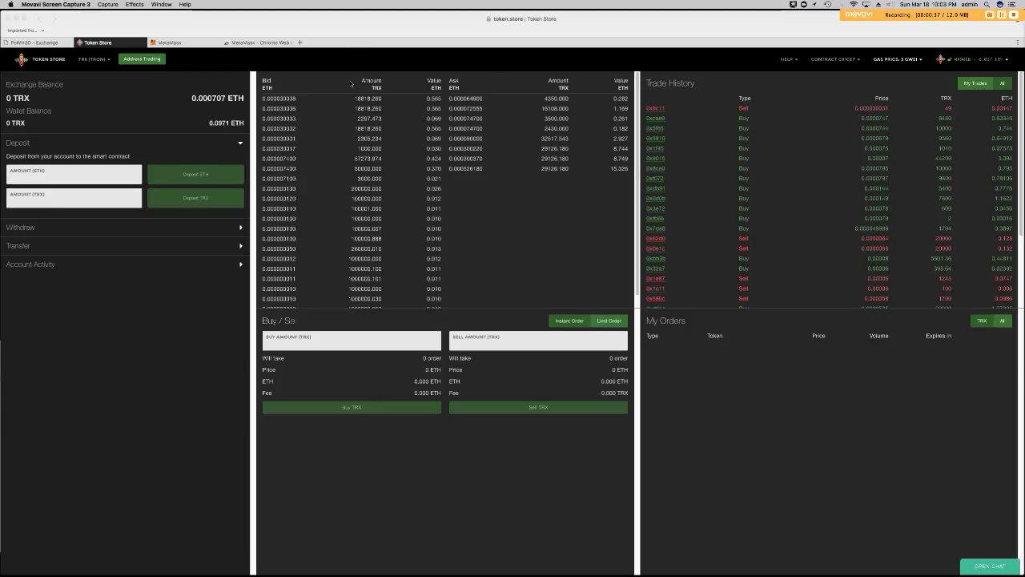
Open the MetaMask website and go to its Chrome extension page in the Chrome Web Store
left_click(198, 46)
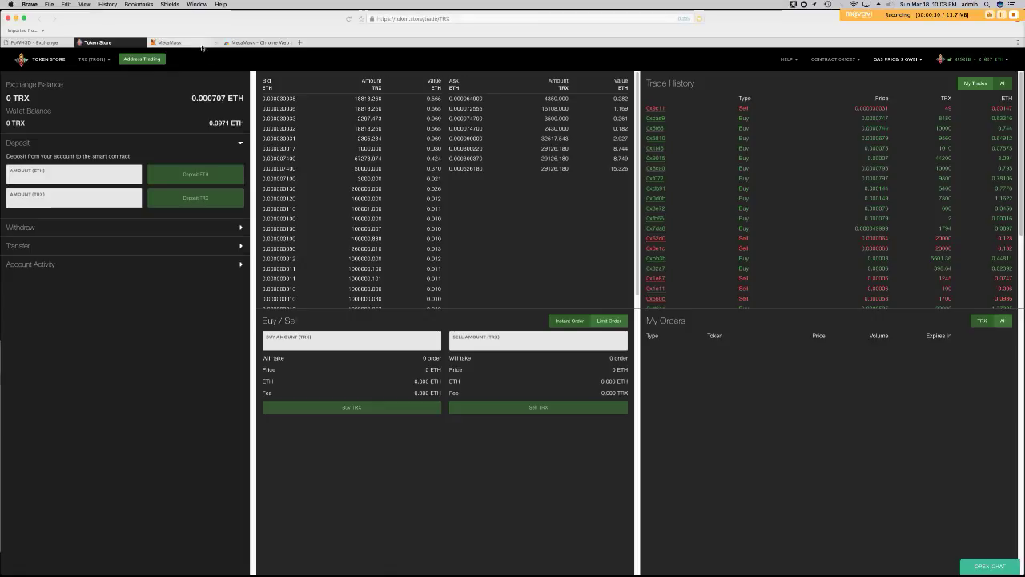
left_click(188, 43)
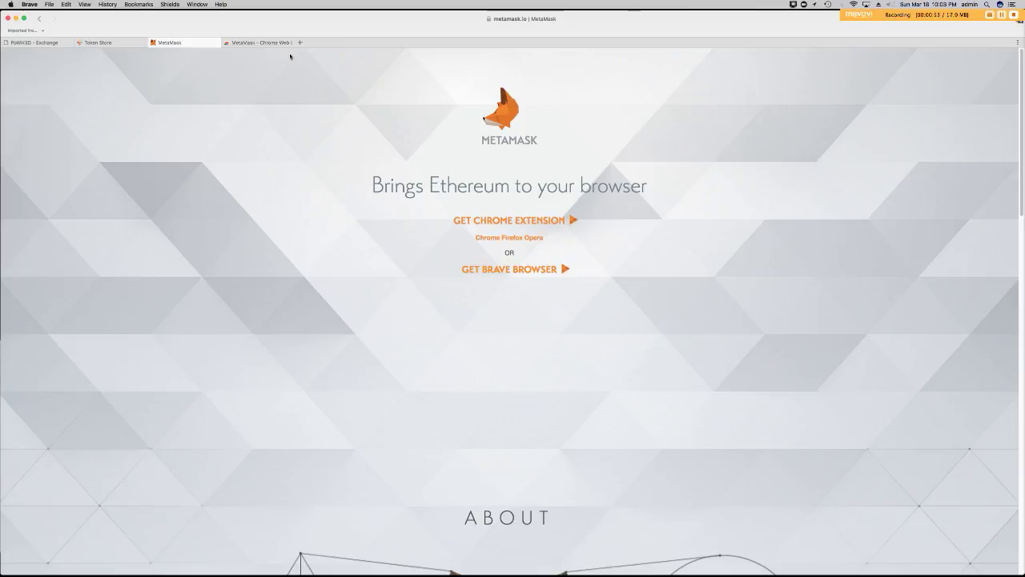
mouse_move(522, 17)
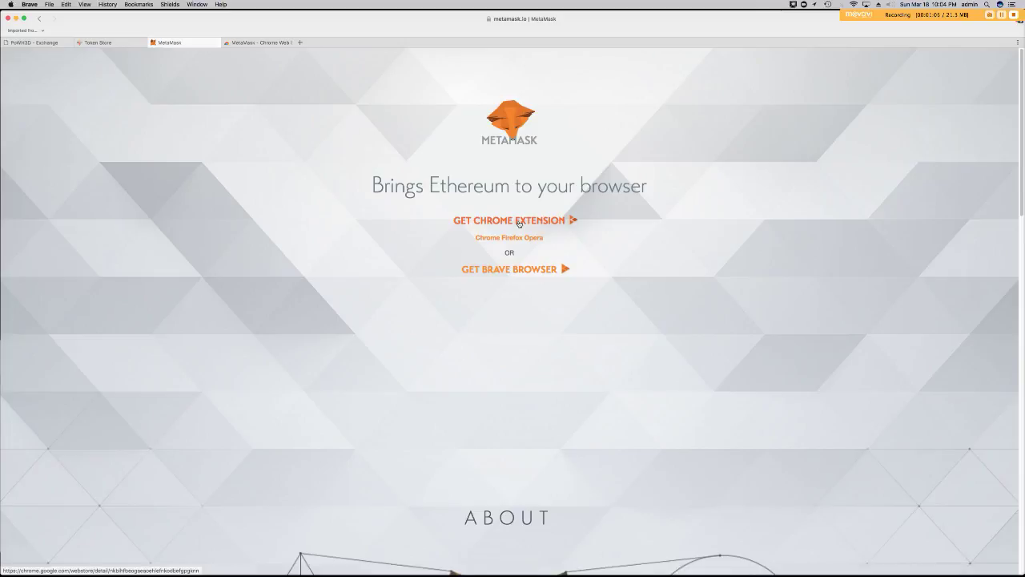
left_click(500, 222)
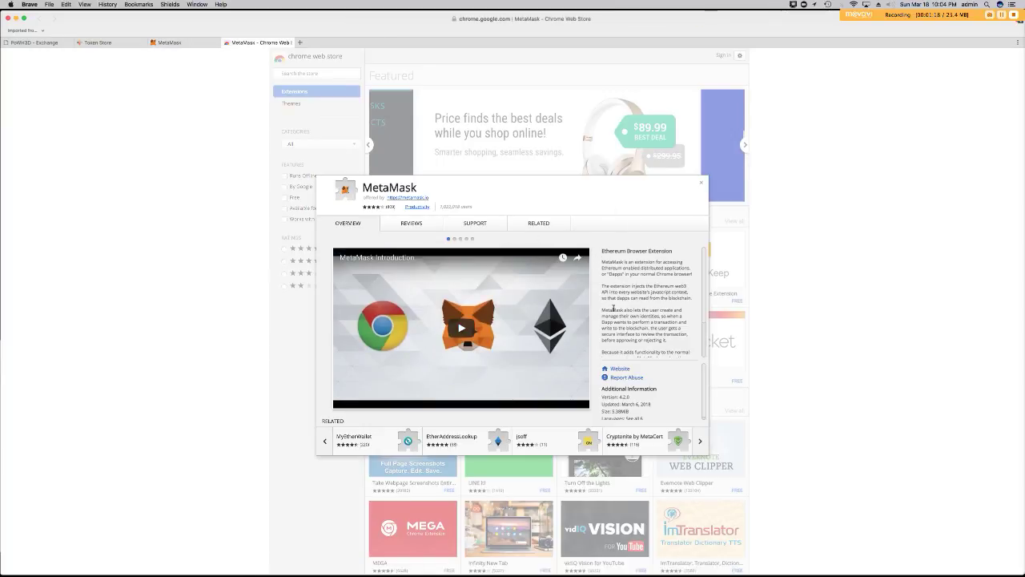
Close the MetaMask extension details and the Chrome Web Store page, and return to the Token Store trading page
left_click(699, 184)
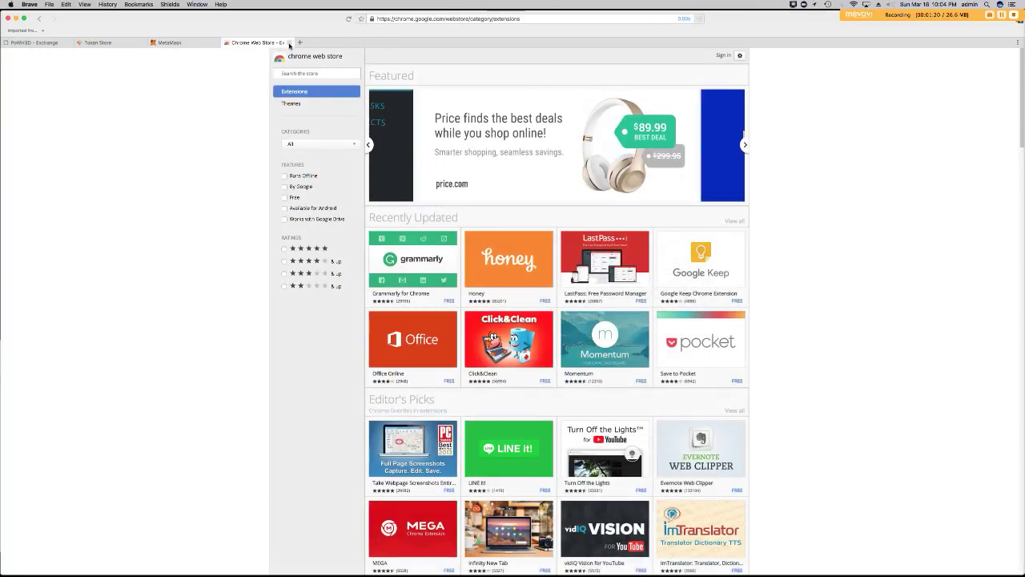
left_click(288, 42)
left_click(126, 44)
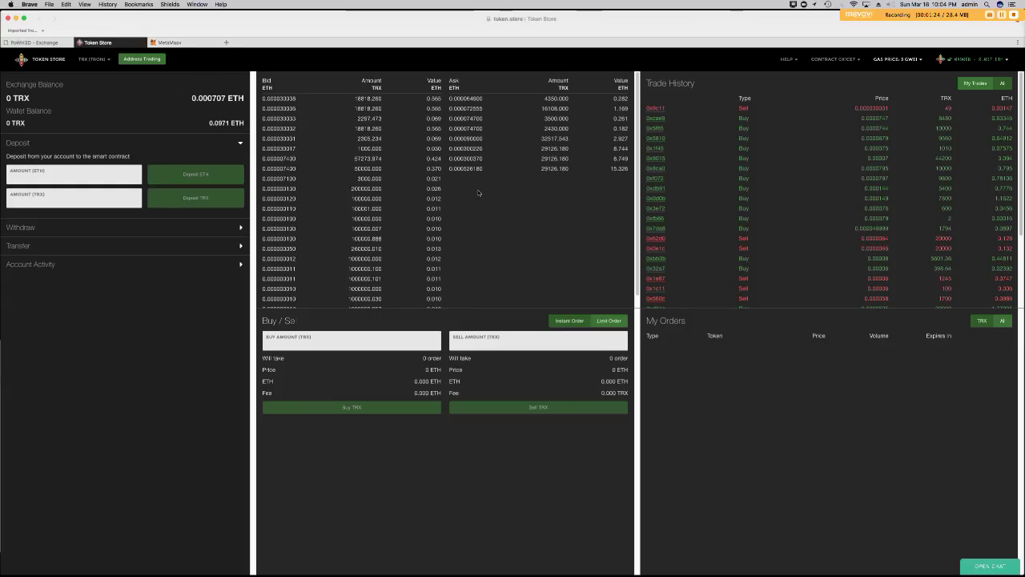
View the wallet address and balance of Account 1 in the MetaMask extension, and close the wallet again
left_click(984, 40)
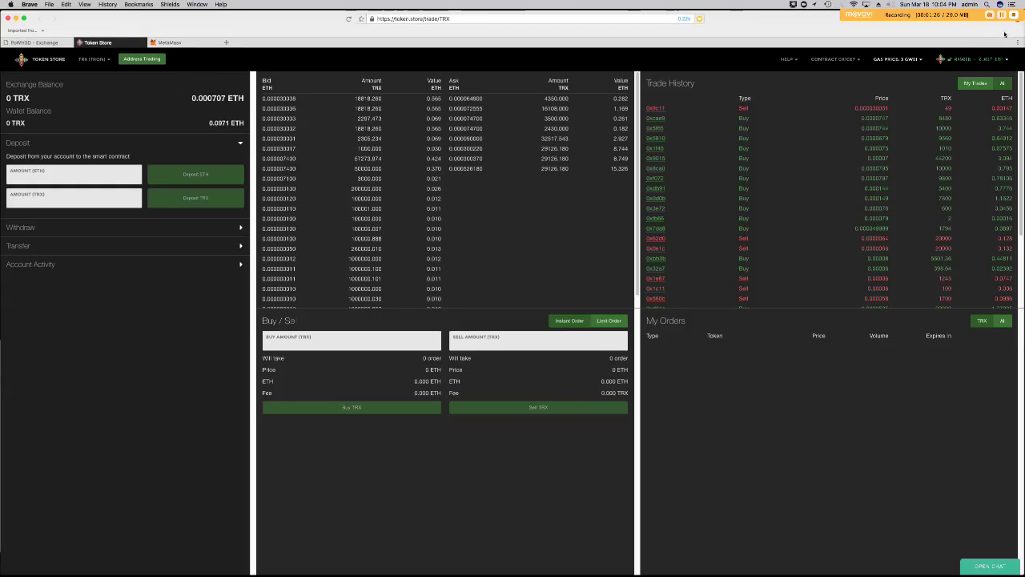
double_click(853, 42)
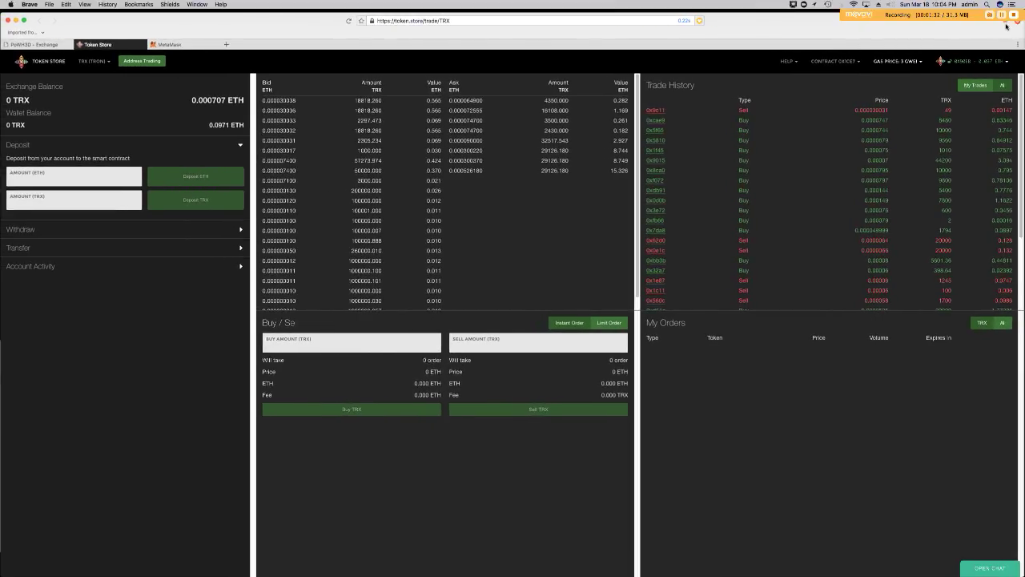
left_click(1007, 25)
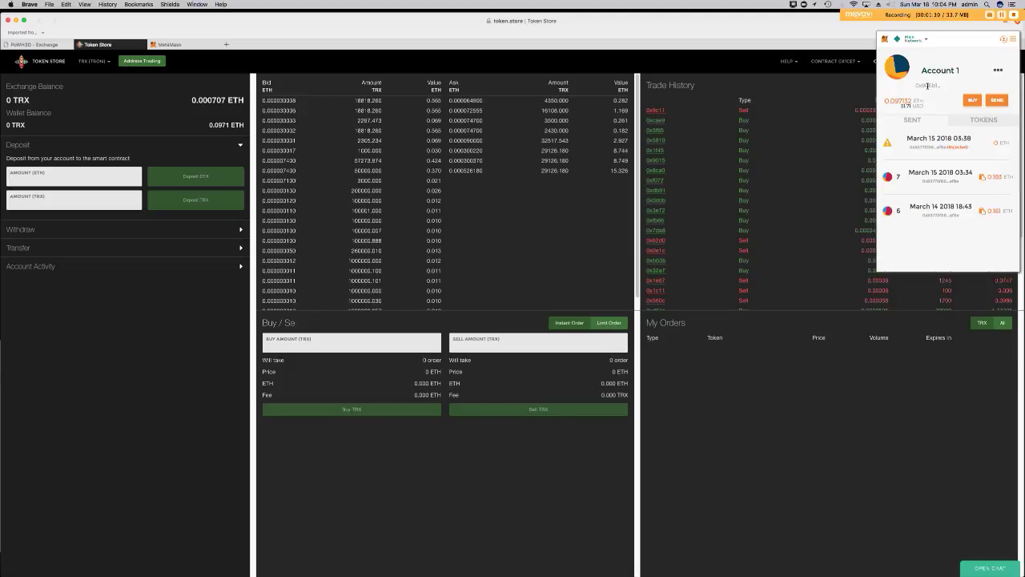
left_click(765, 58)
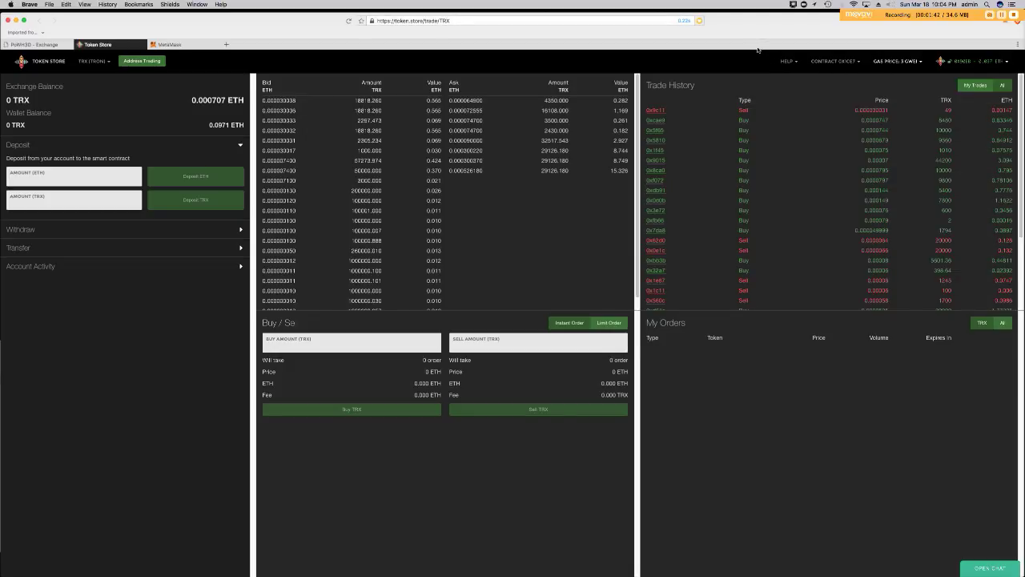
Open the Manage Accounts page of Token Store
left_click(970, 66)
left_click(963, 90)
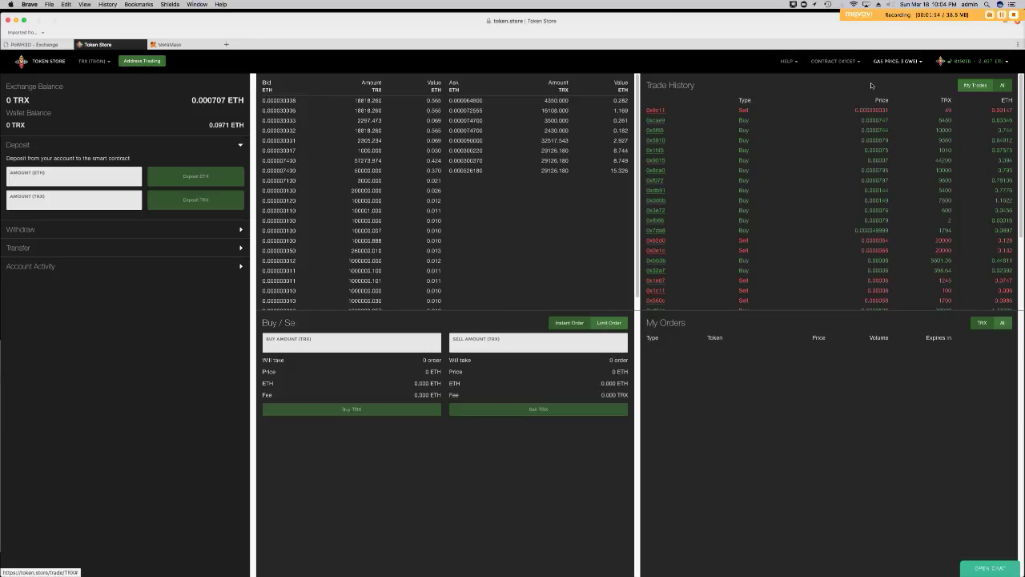
left_click(1002, 14)
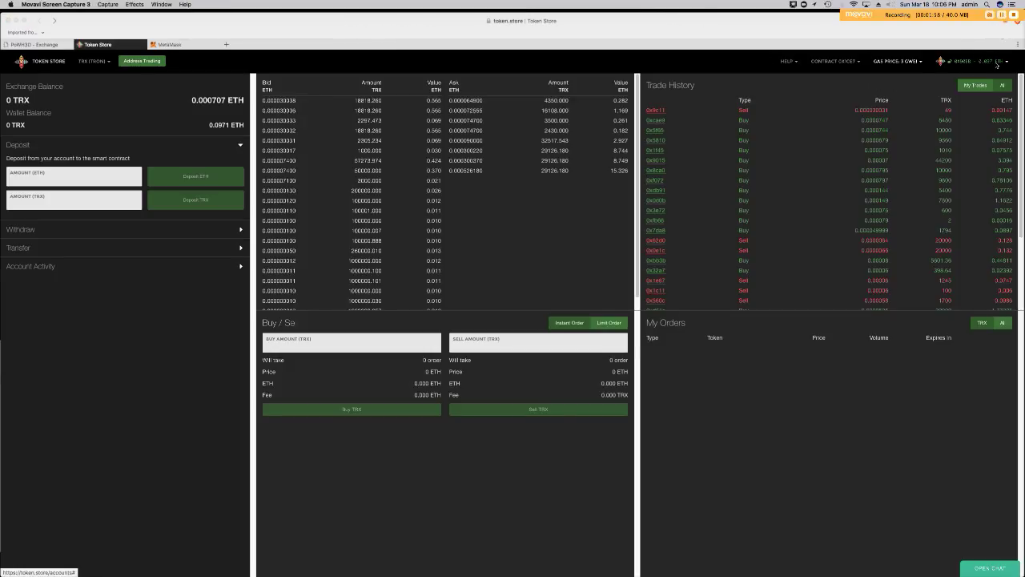
left_click(996, 65)
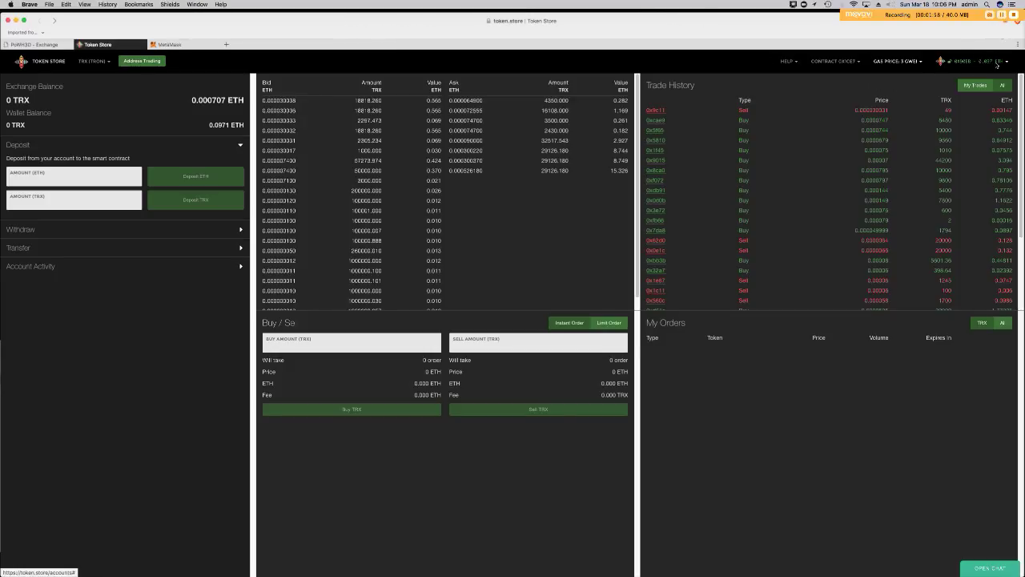
left_click(981, 67)
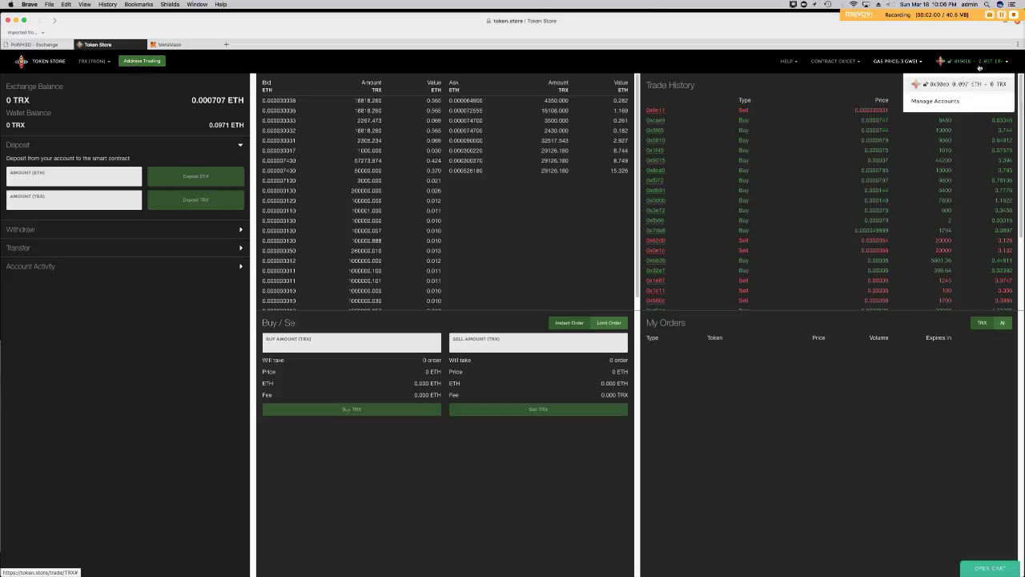
left_click(938, 101)
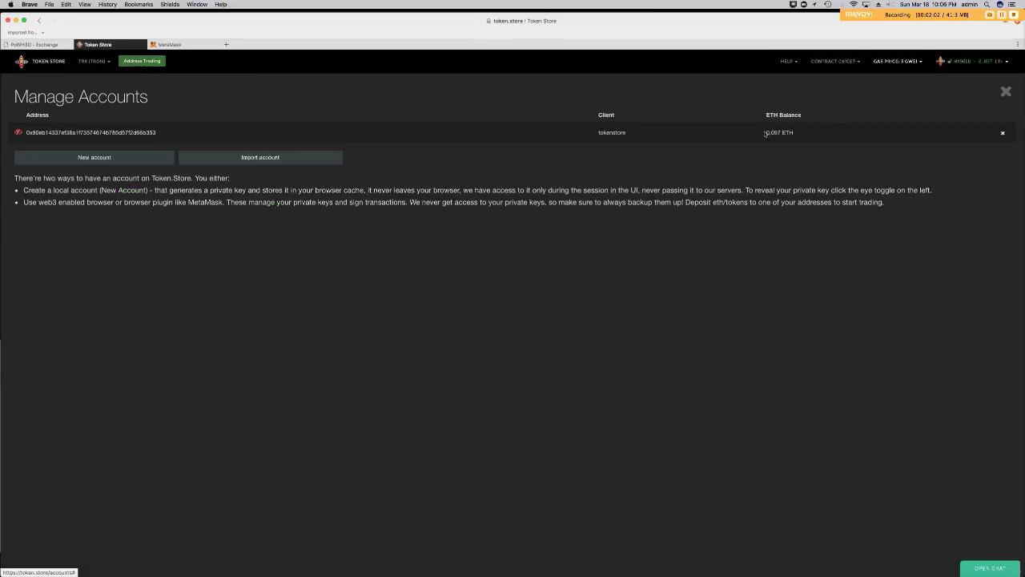
Create a new local account and remove it again from the account list
left_click(100, 162)
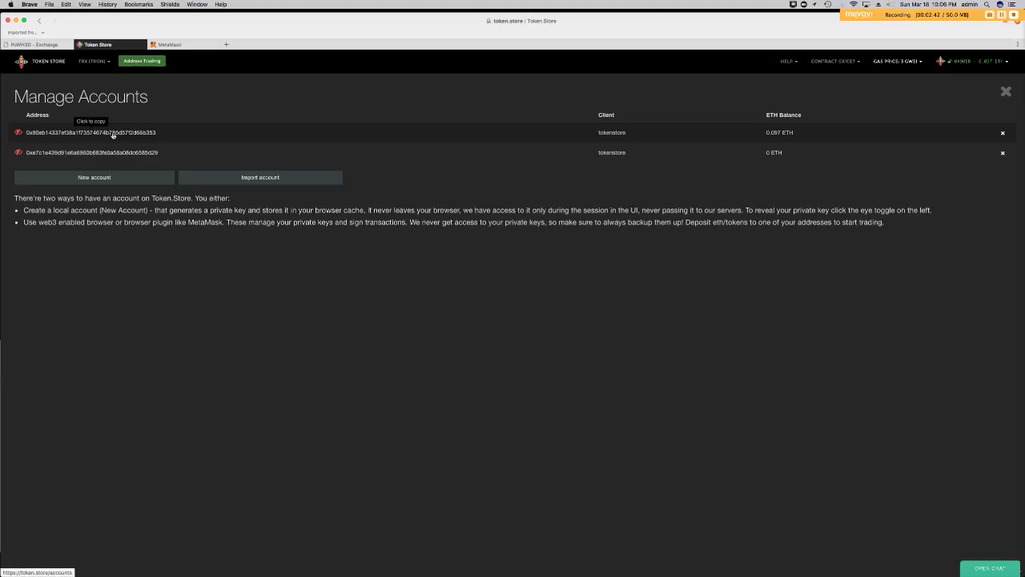
left_click(1004, 156)
left_click(1003, 156)
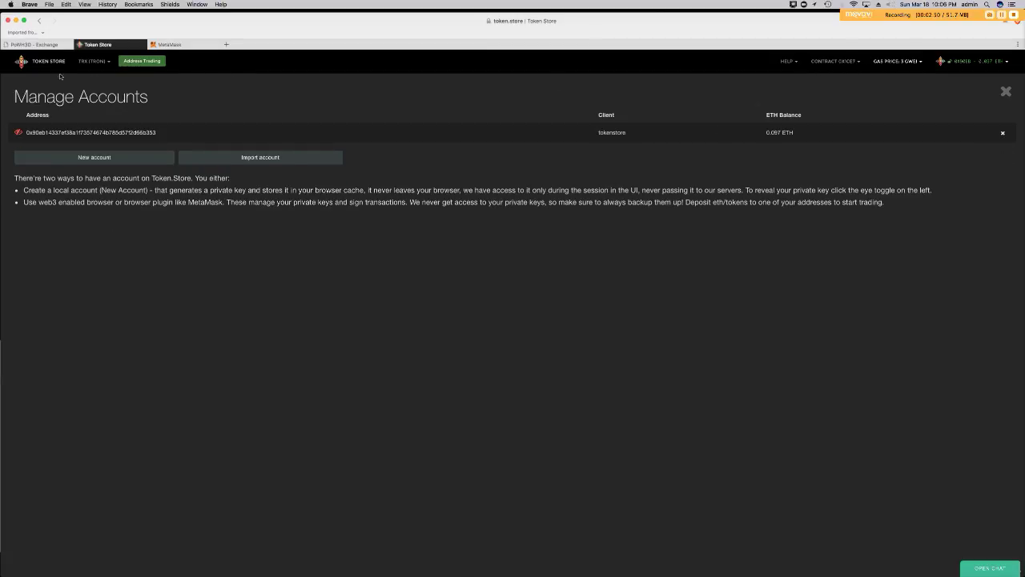
Return to the Token Store trading page and look through the full list of available tokens
left_click(64, 64)
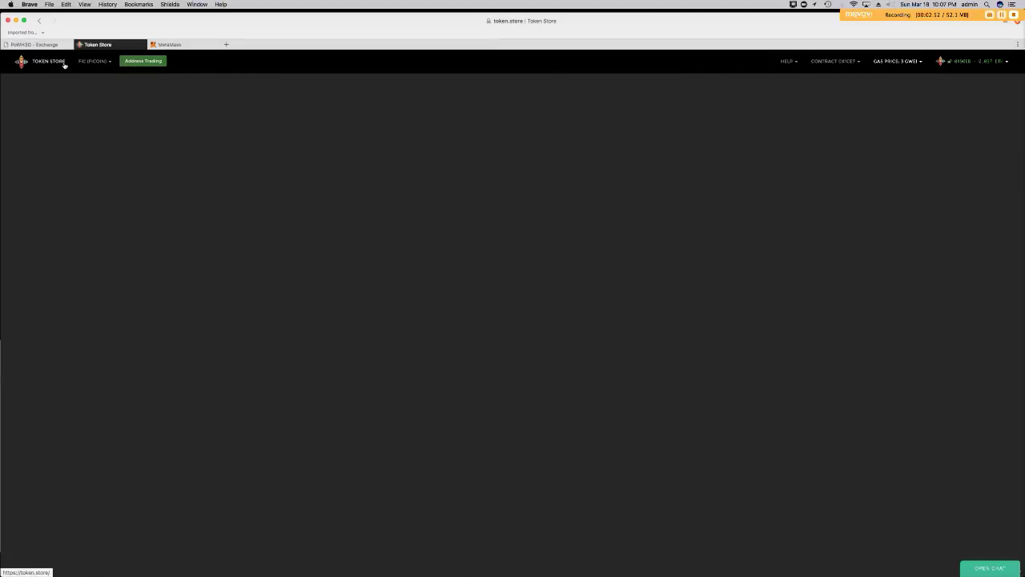
left_click(91, 64)
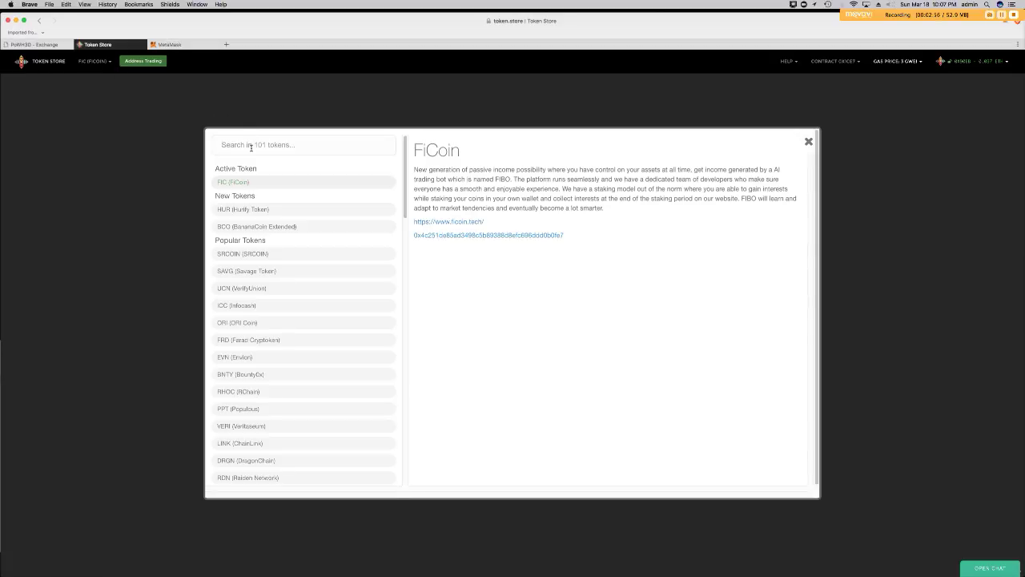
scroll(300, 288, "down", 3)
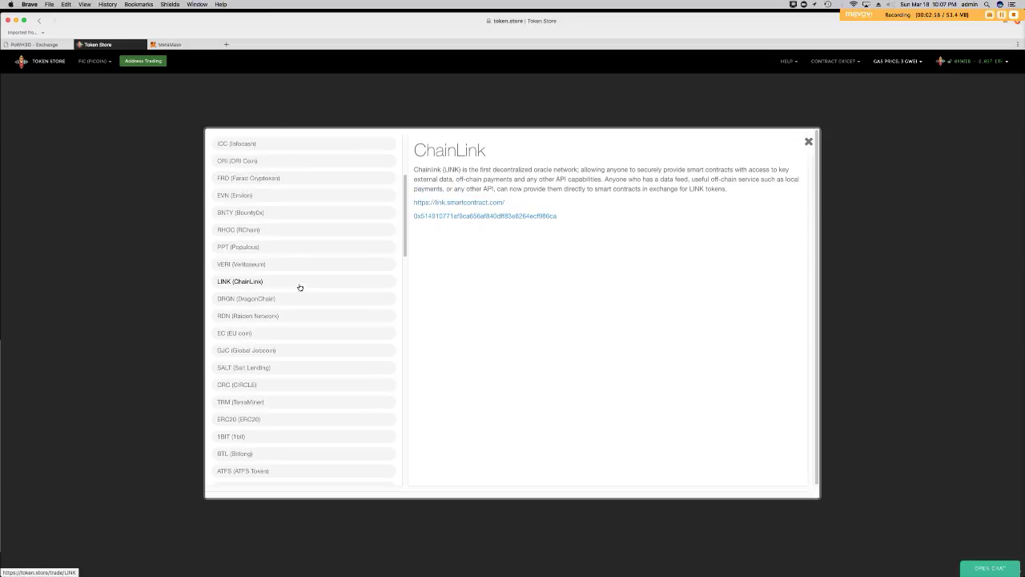
scroll(300, 288, "down", 10)
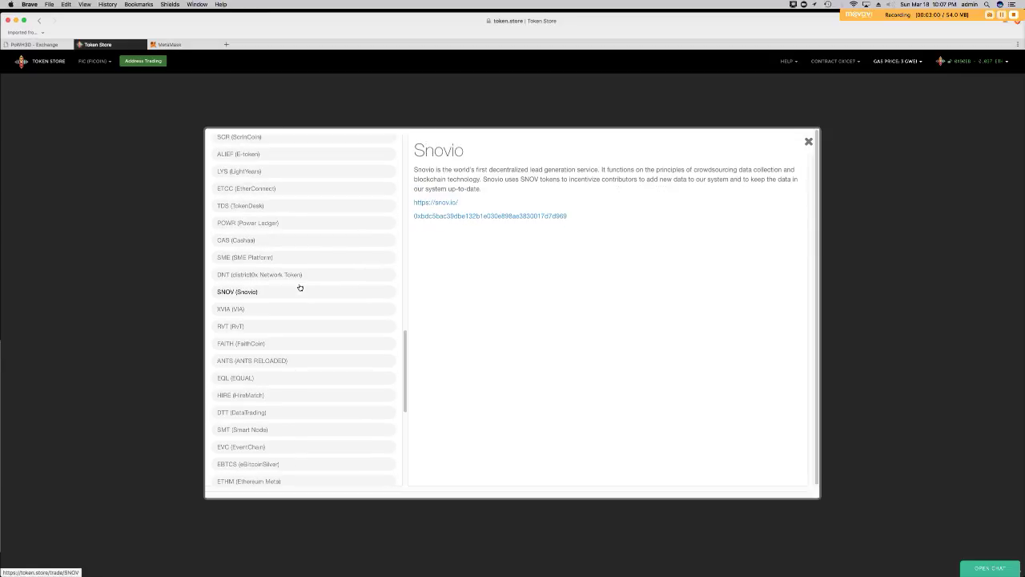
scroll(300, 287, "down", 3)
scroll(300, 287, "down", 3)
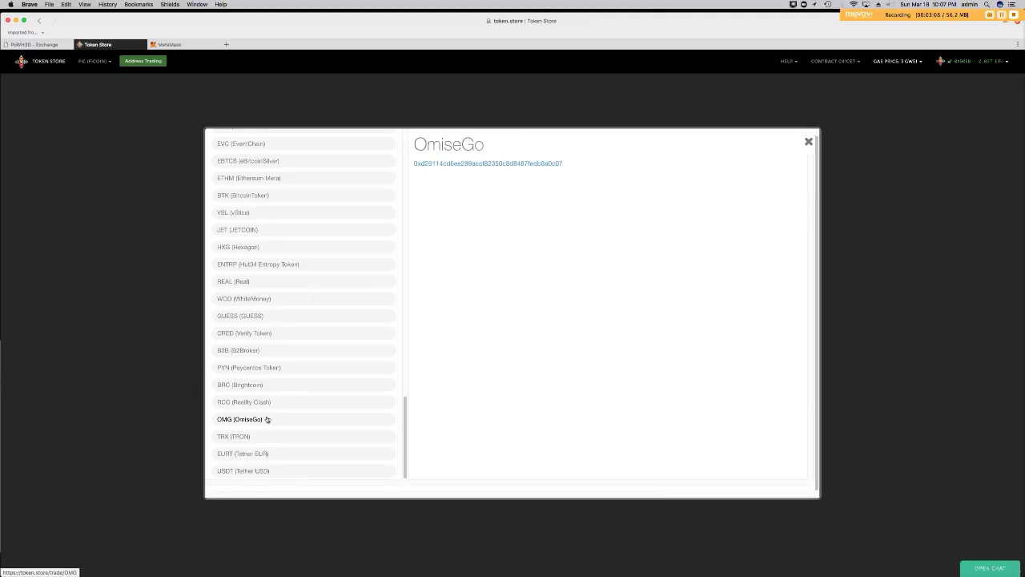
scroll(270, 393, "up", 1)
scroll(270, 392, "up", 4)
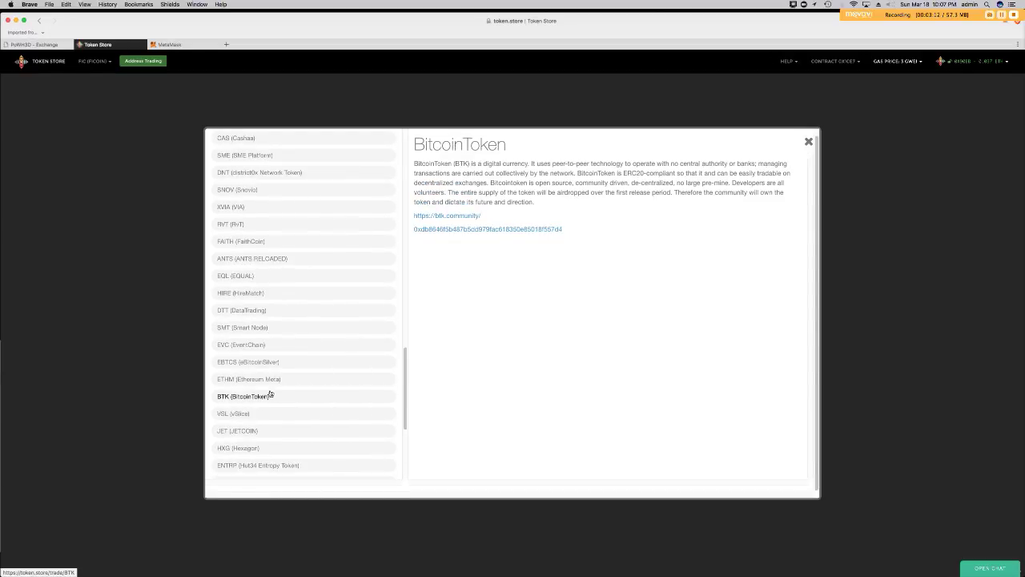
scroll(270, 393, "up", 6)
scroll(270, 392, "up", 8)
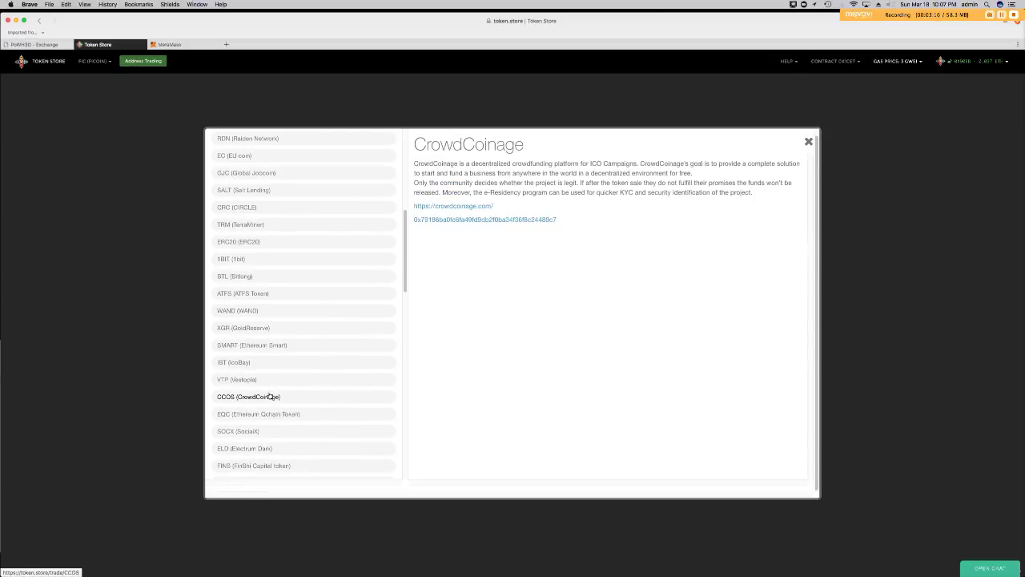
scroll(270, 397, "up", 9)
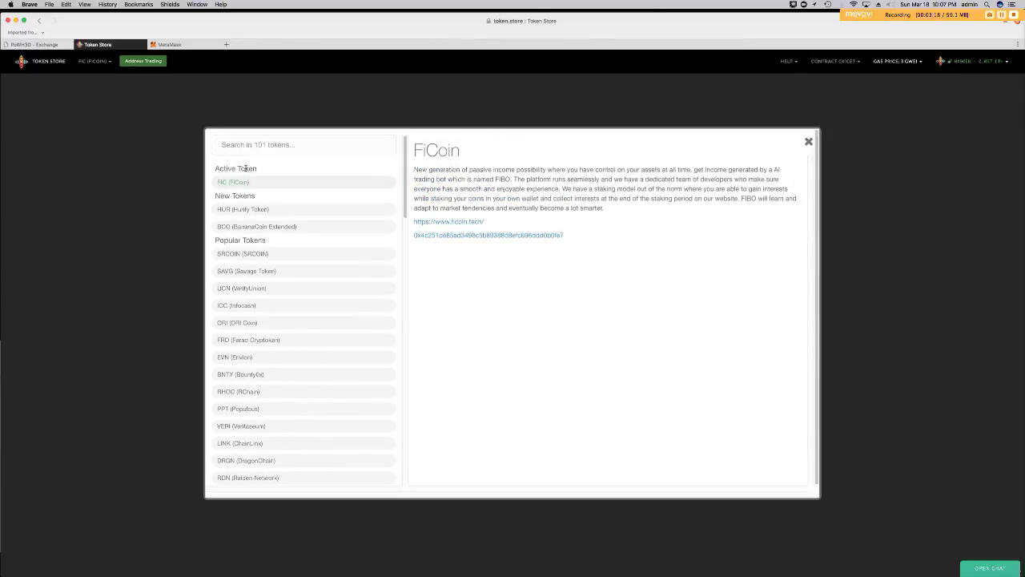
Search the token list for trx, choose TRX (TRON), and reload its trading page
left_click(246, 145)
type("trx")
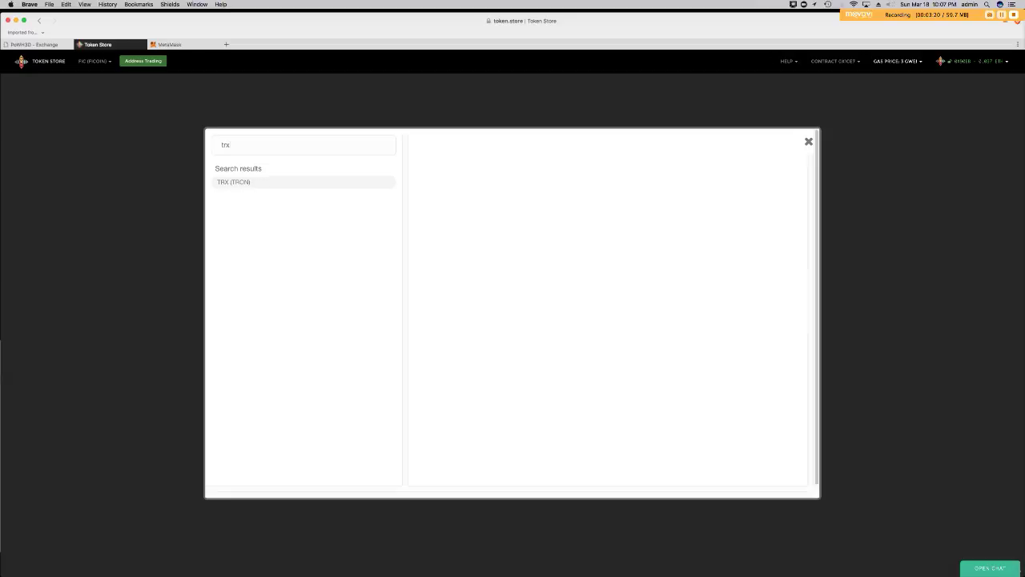
left_click(248, 187)
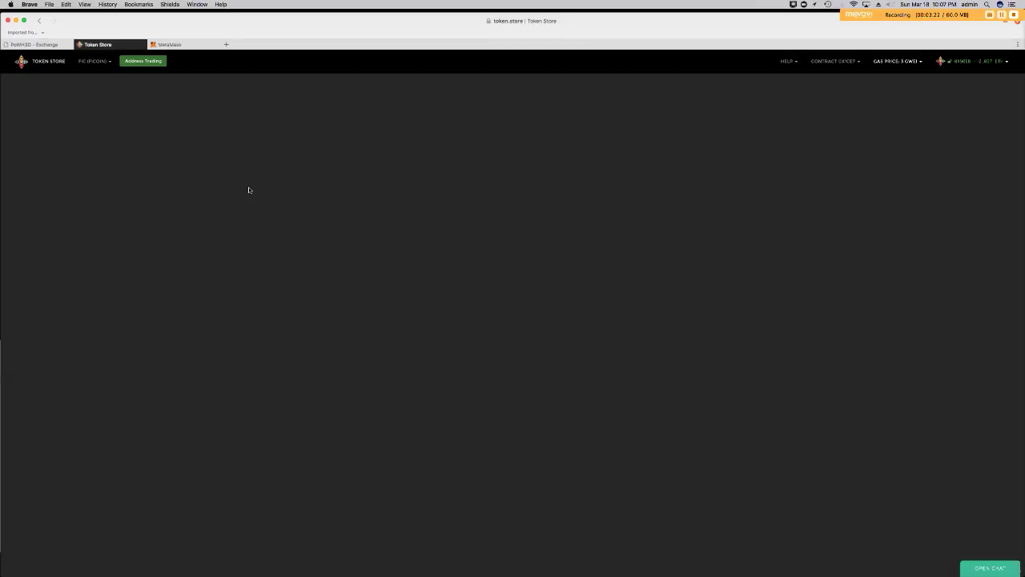
left_click(550, 21)
key("Return")
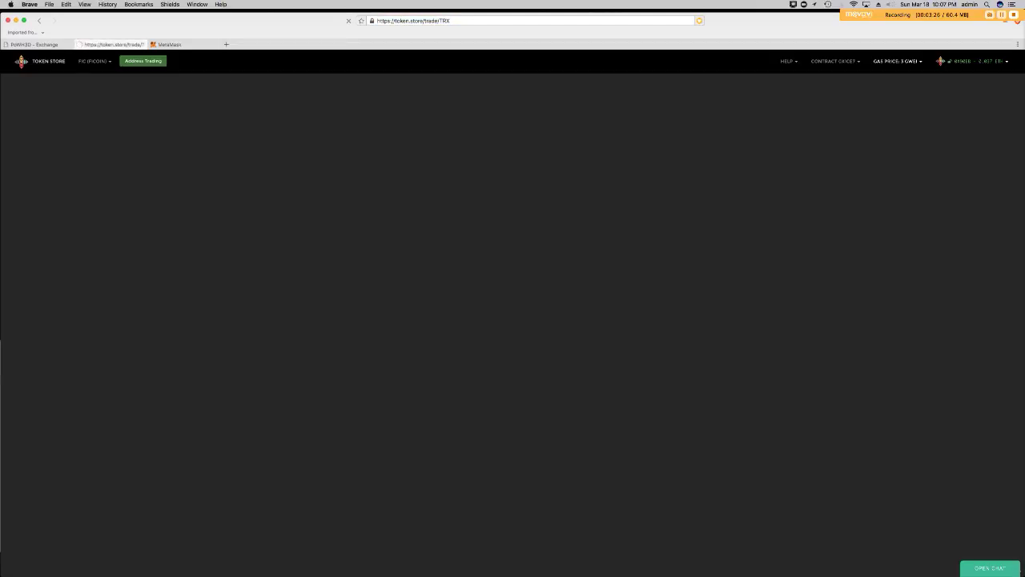
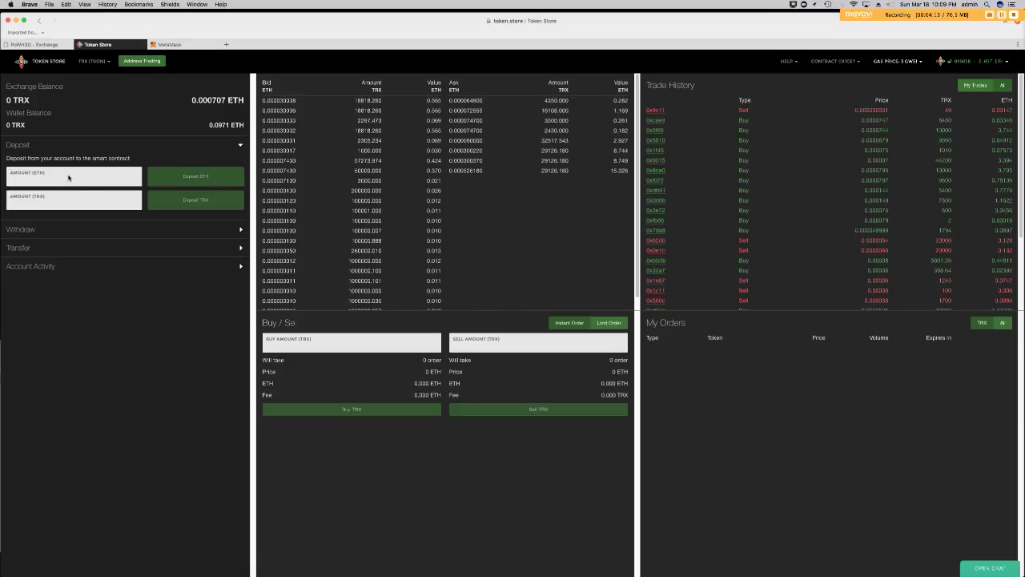
Deposit 0.0843 ETH from the wallet into the exchange's smart contract
type("0.0843")
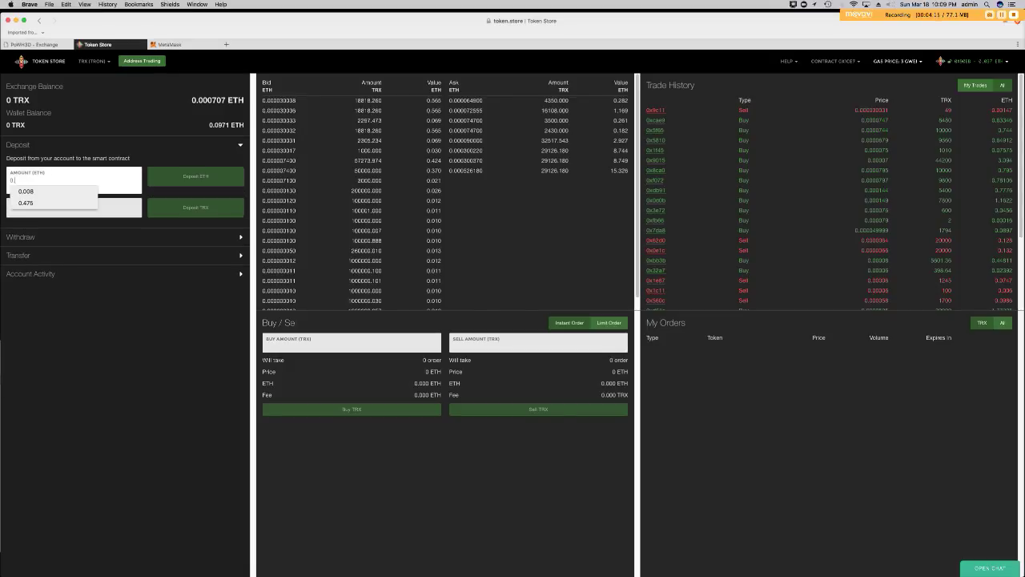
left_click(179, 180)
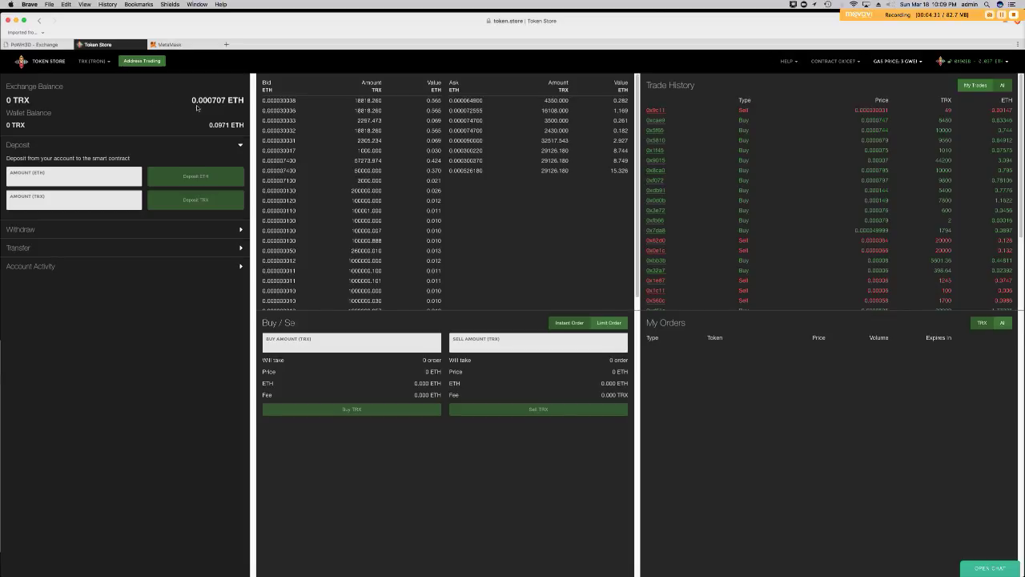
Check the recent transactions in the MetaMask wallet and reload the TRX trading page
left_click(1007, 24)
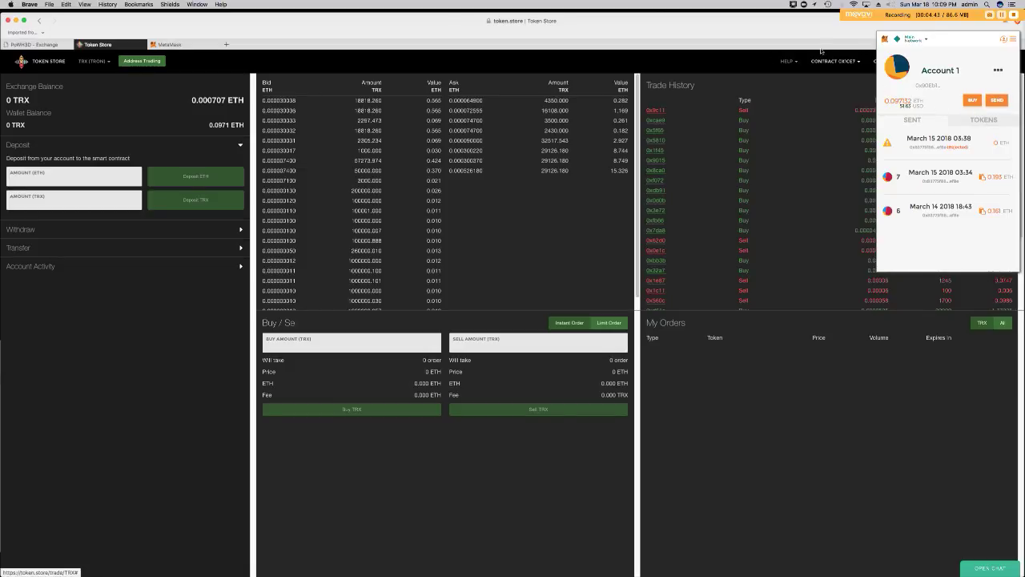
left_click(731, 54)
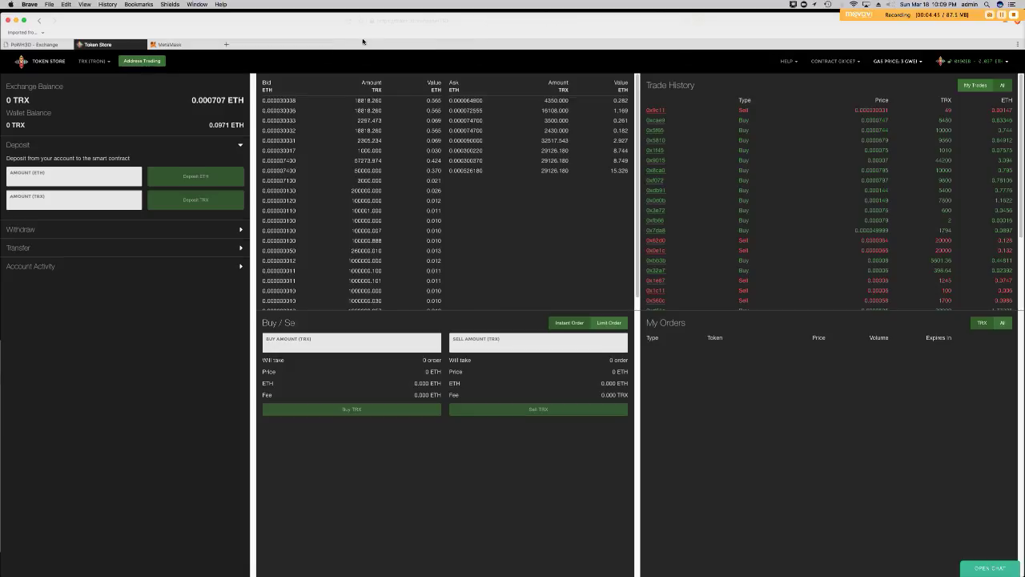
left_click(469, 22)
key("Return")
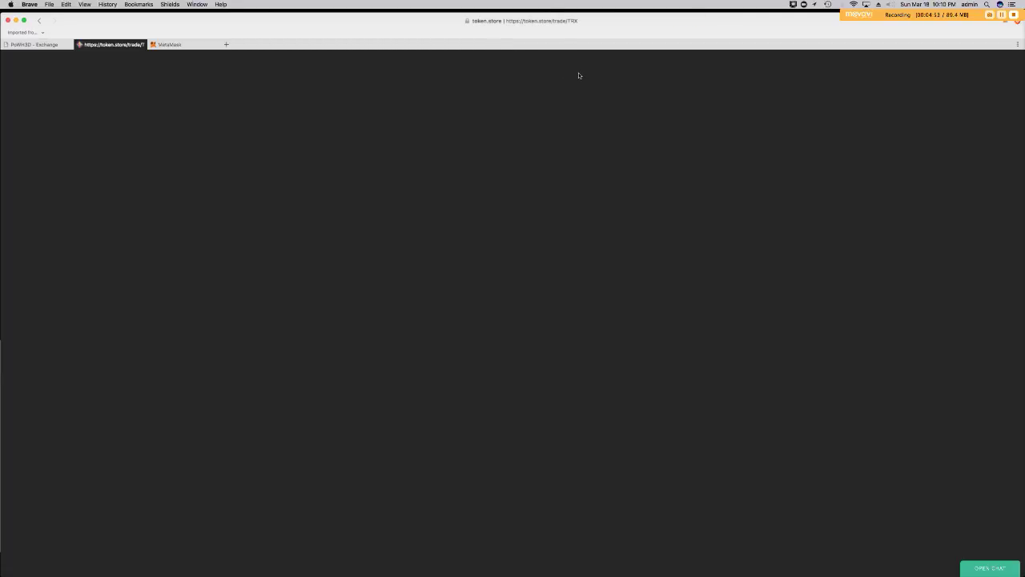
left_click(1001, 15)
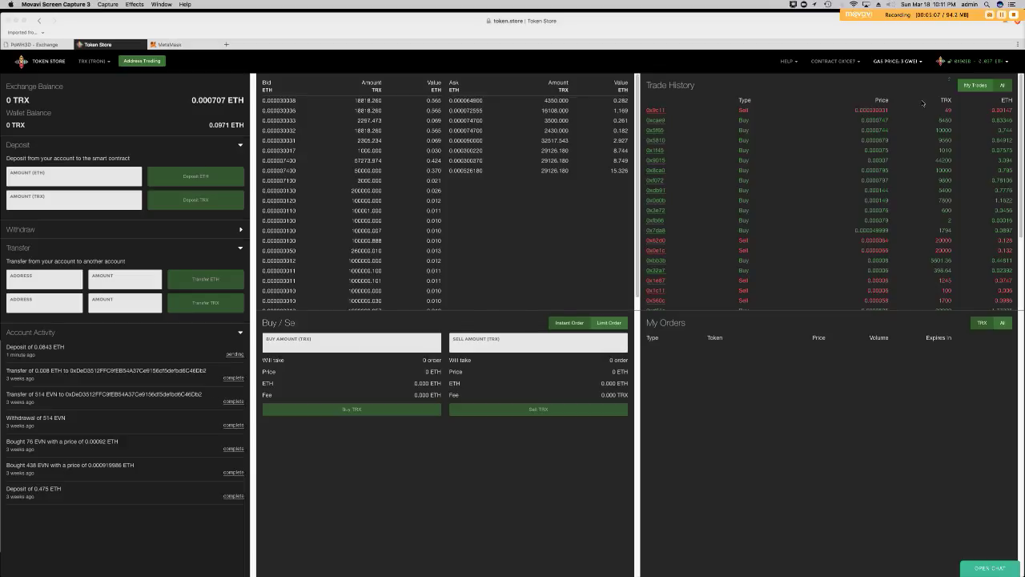
Review the deposit transaction on Etherscan and return to the TRX trading page on Token Store
left_click(1003, 15)
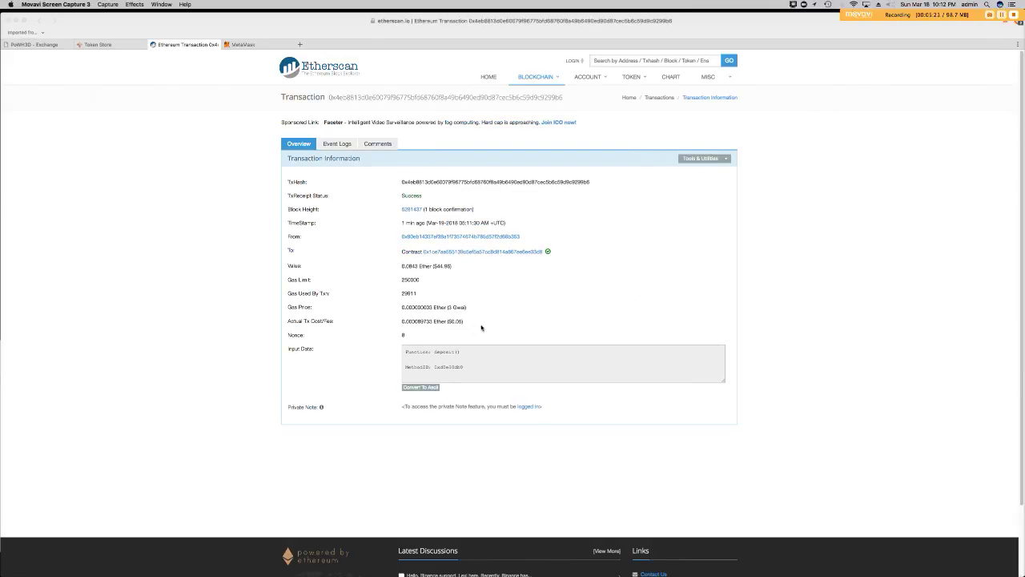
key("ctrl+shift+Tab")
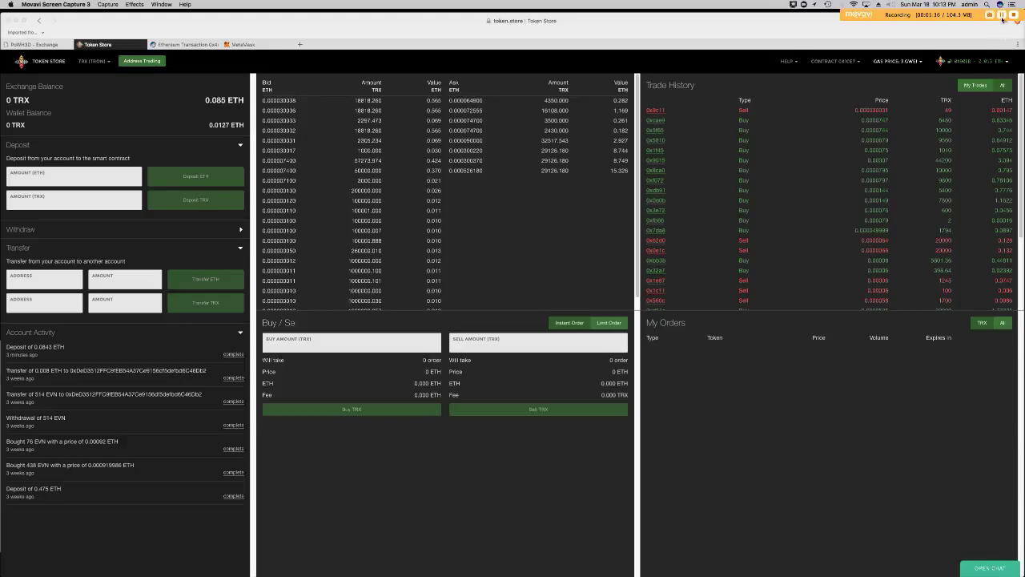
left_click(1002, 20)
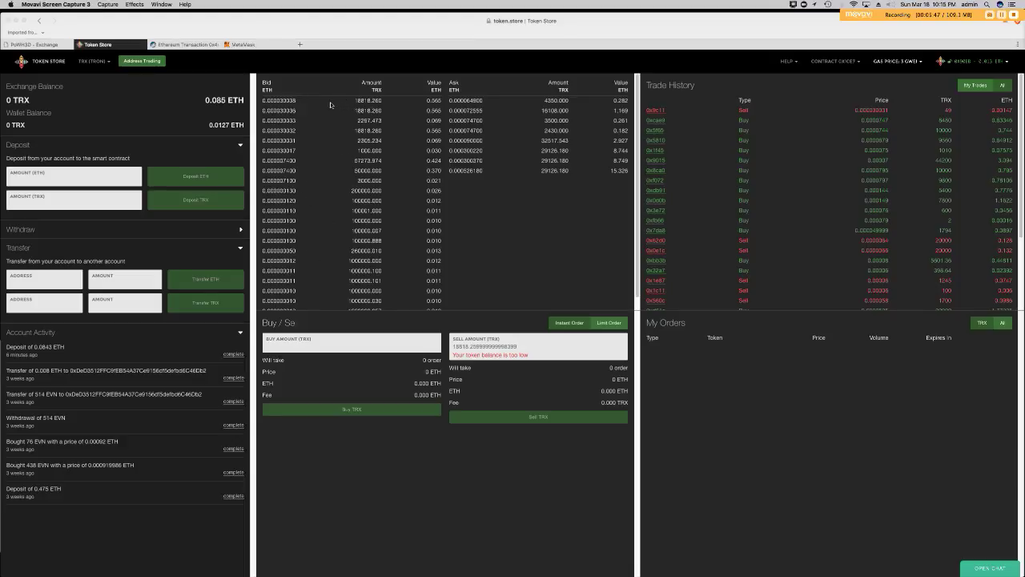
Try buy amounts of 2250 and 2245 TRX in the instant order form, and clear the amount
left_click(281, 103)
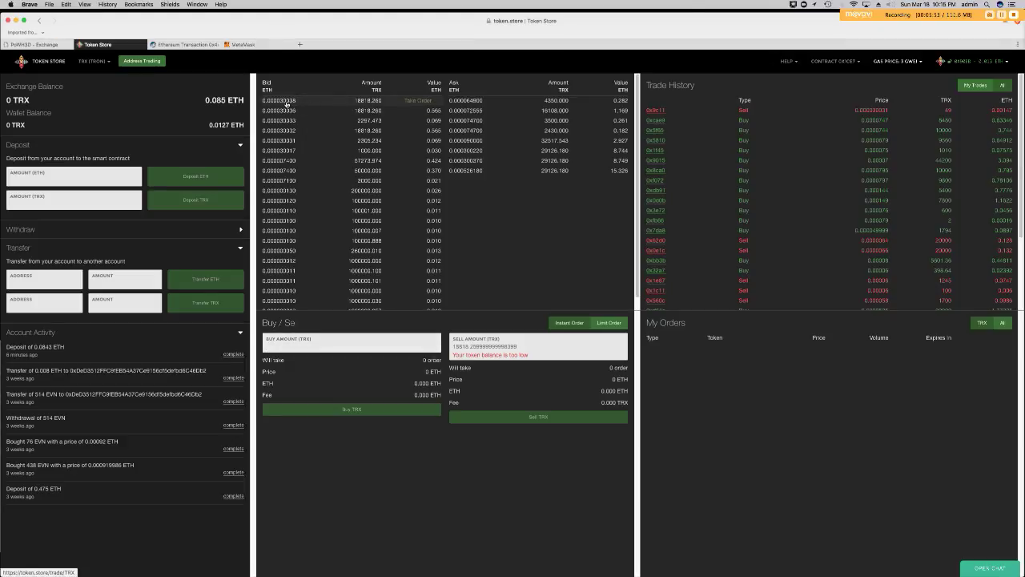
left_click(289, 347)
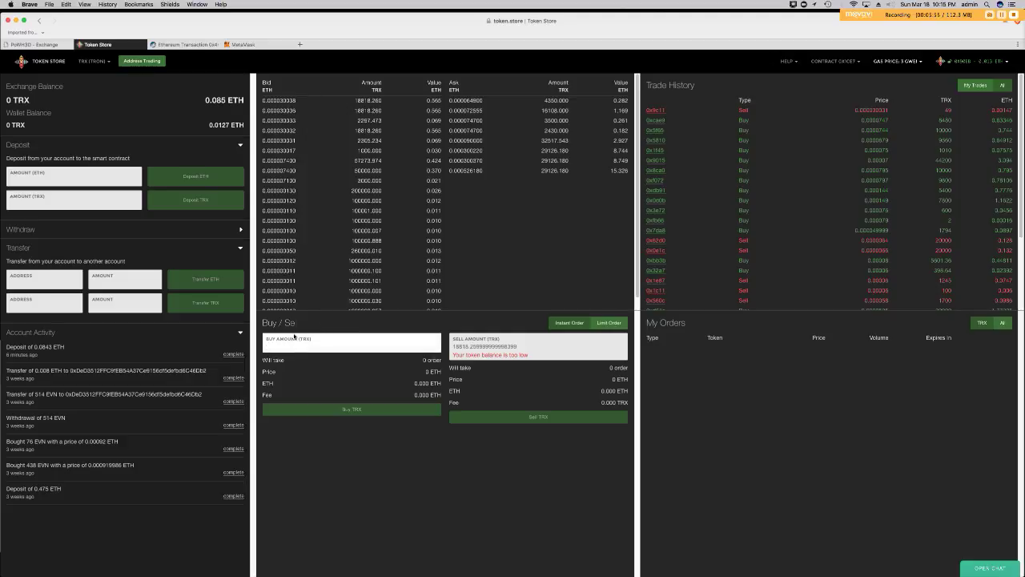
type("2250")
key("BackSpace")
key("BackSpace")
key("BackSpace")
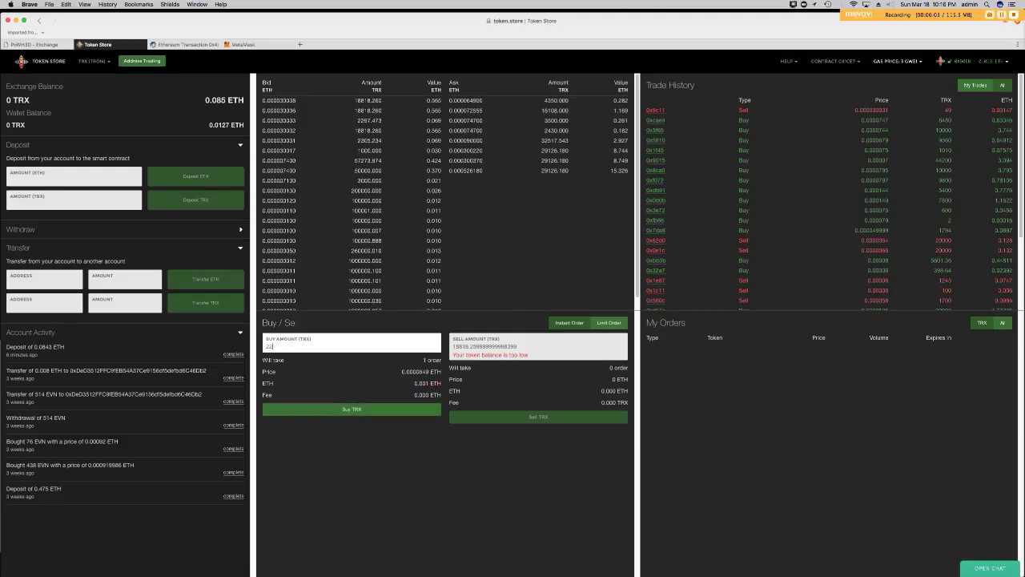
type("245")
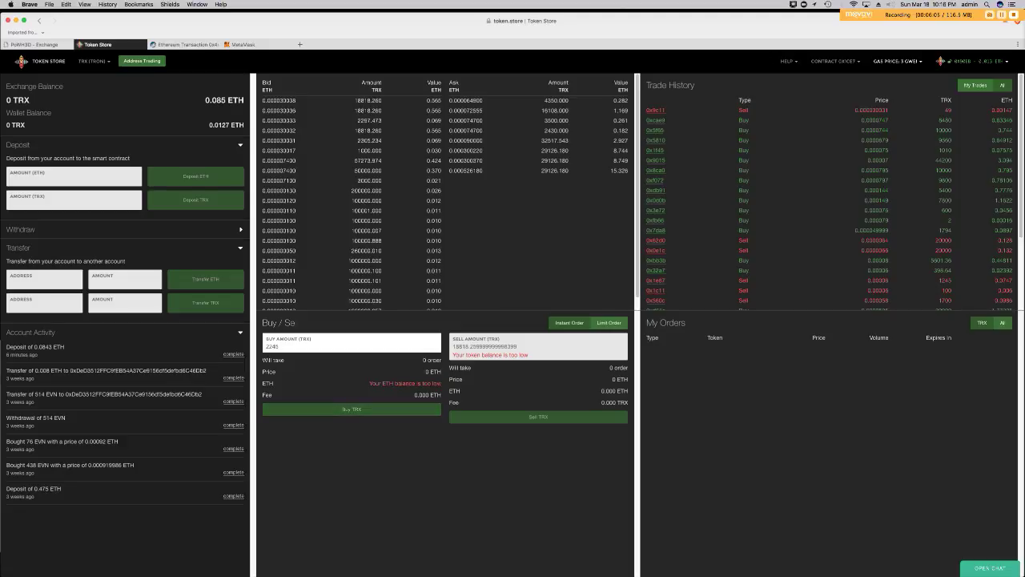
key("BackSpace")
type("0")
key("BackSpace")
key("BackSpace")
key("BackSpace")
key("BackSpace")
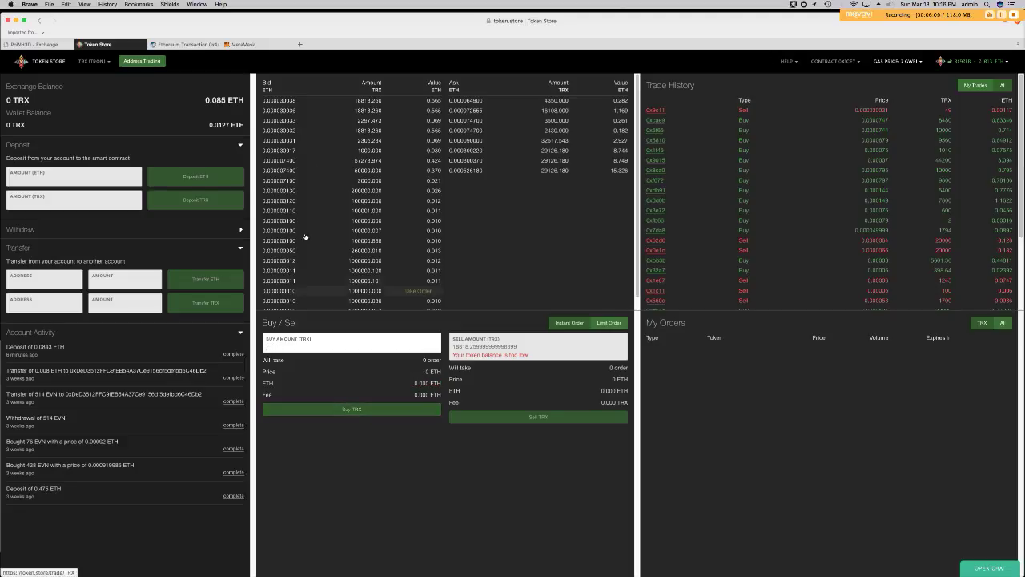
Load the lowest ask order into the buy form, try 2250 TRX as its amount, and clear it
left_click(294, 104)
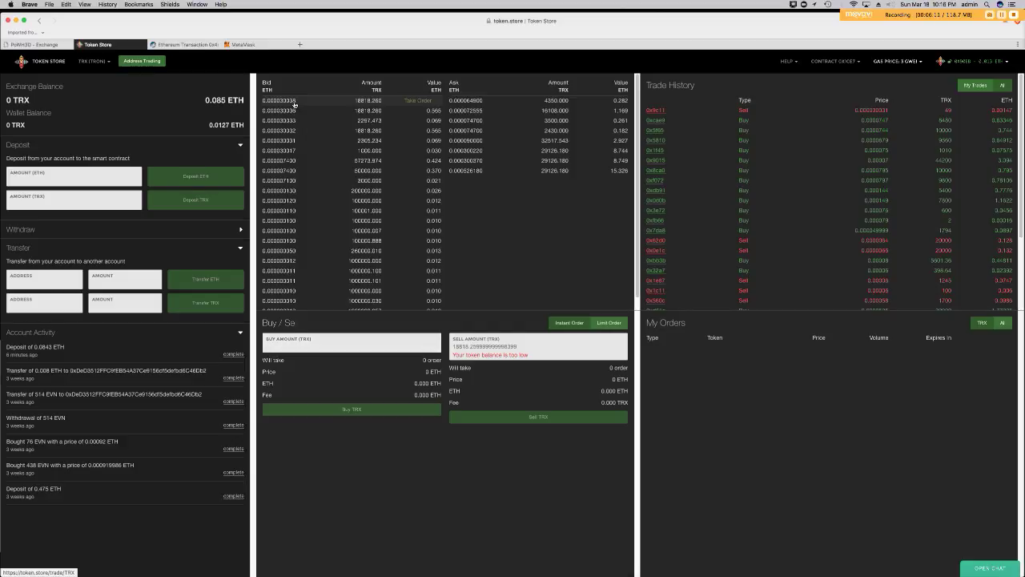
left_click(457, 104)
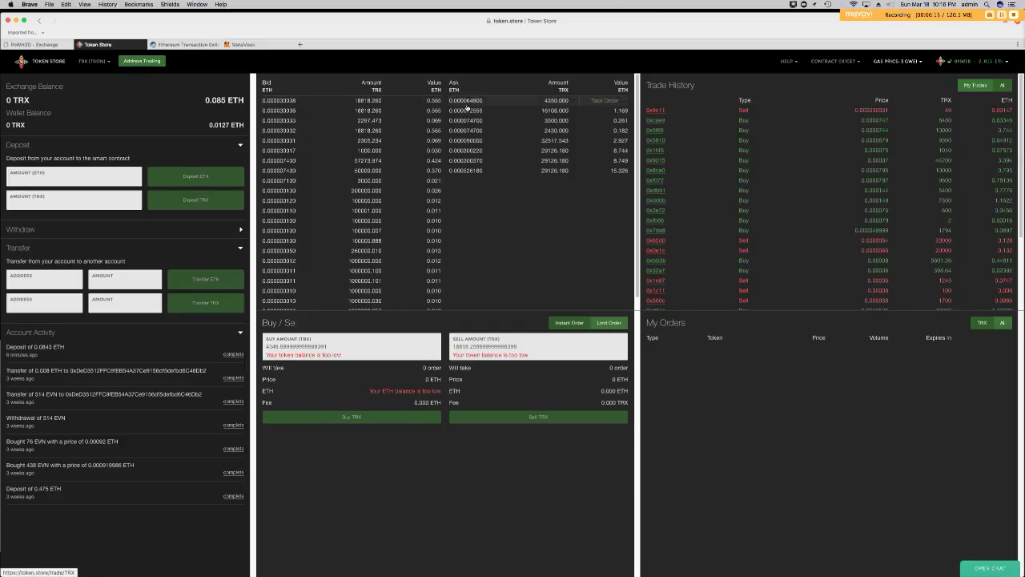
double_click(317, 345)
type("2250")
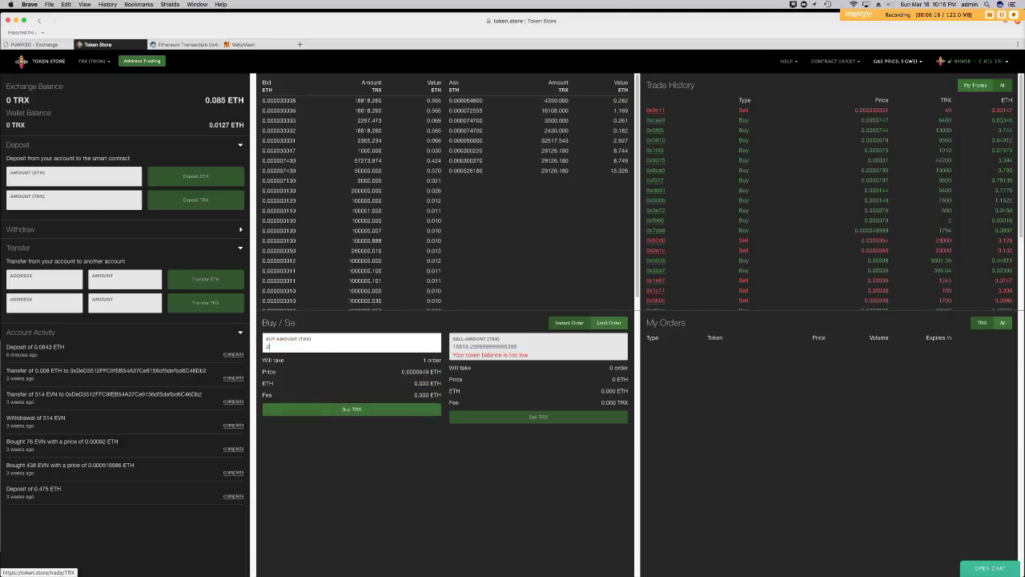
key("BackSpace")
key("BackSpace")
key("BackSpace")
key("BackSpace")
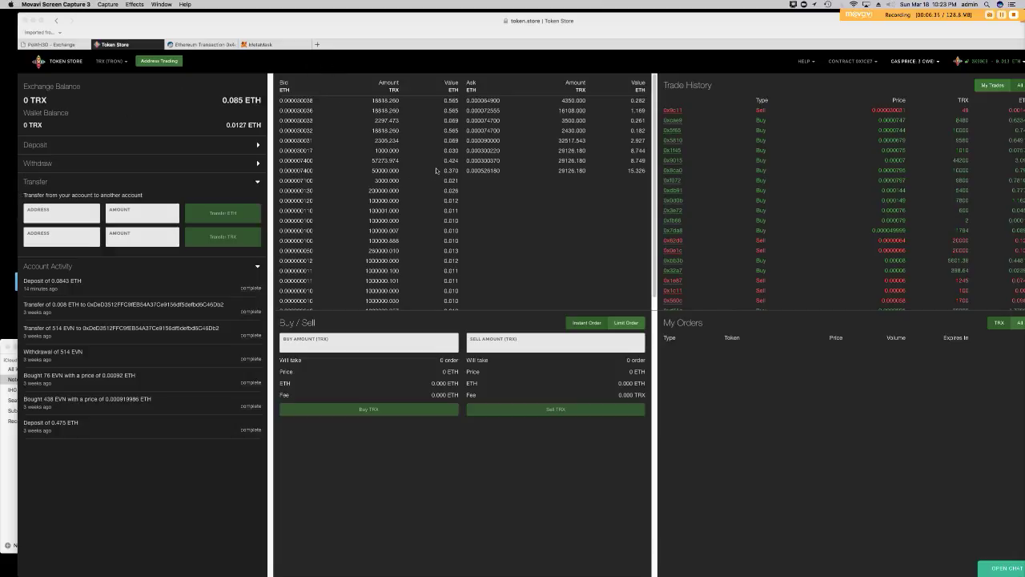
Place an instant order to buy 1125 TRX
left_click_drag(639, 28, 629, 28)
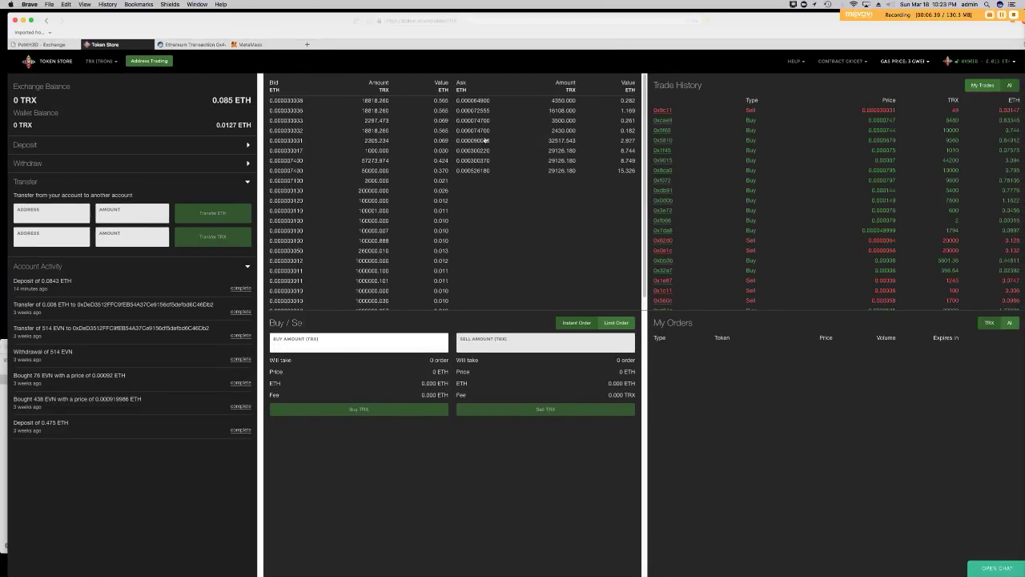
type("1125")
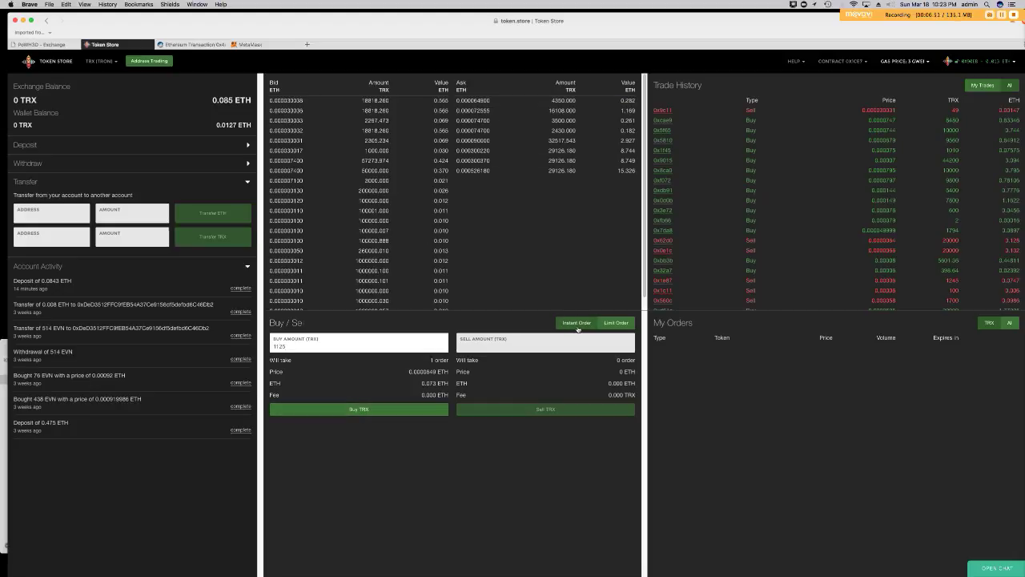
left_click(359, 418)
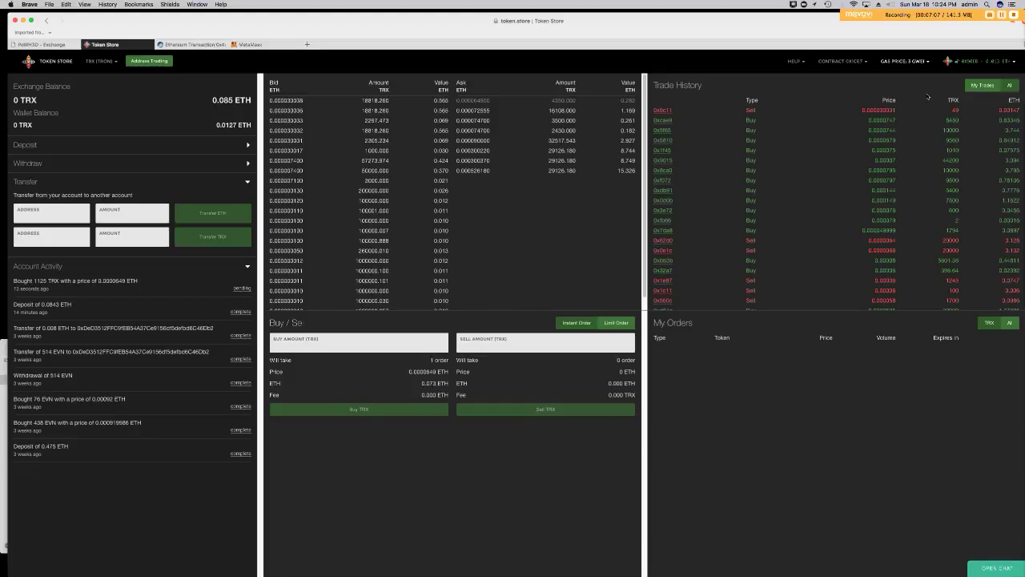
left_click(1004, 19)
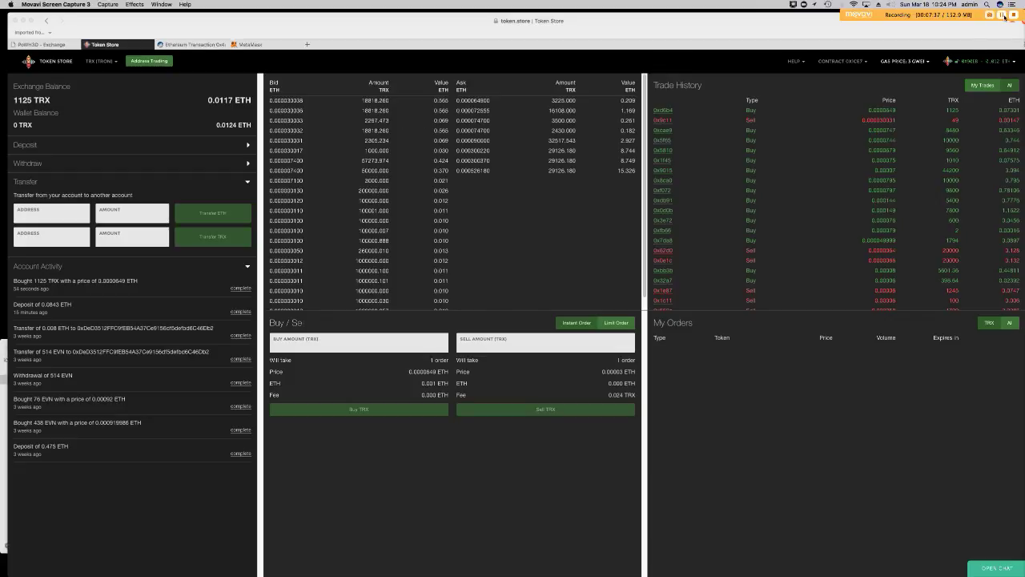
Withdraw 1125 TRX from the smart contract to the wallet account, and collapse the withdrawal section
left_click(248, 183)
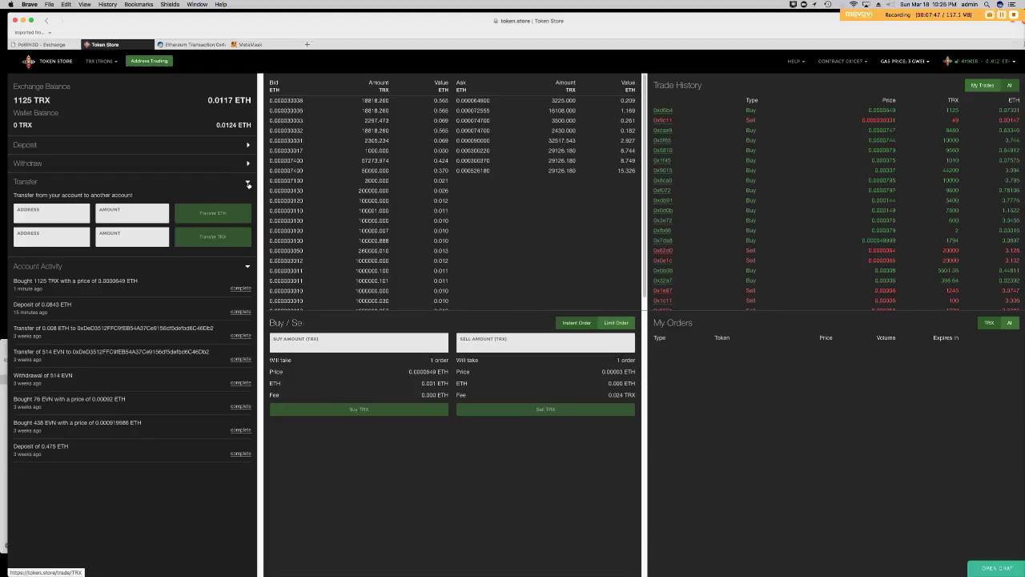
left_click(246, 164)
left_click(82, 217)
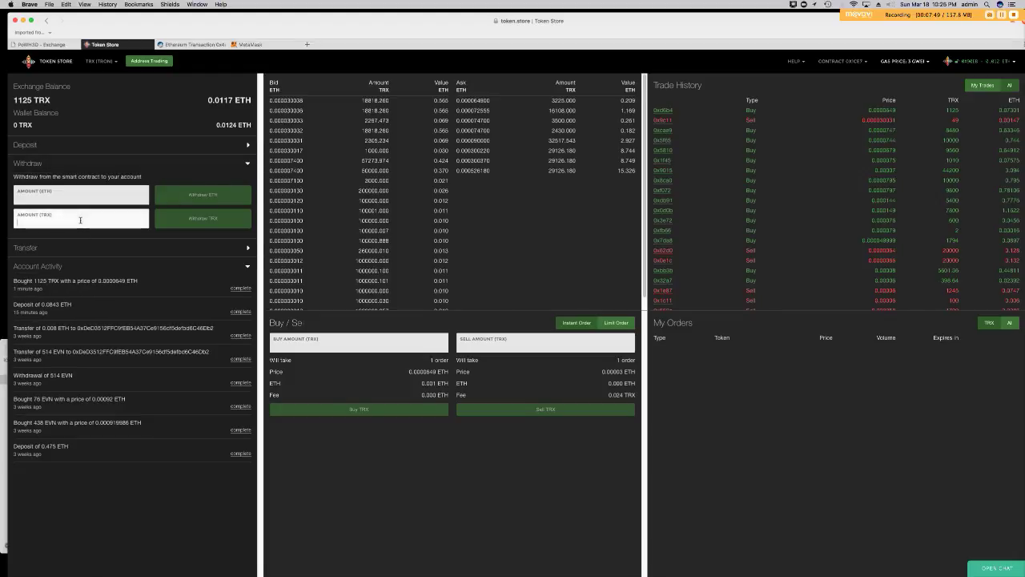
type("1125")
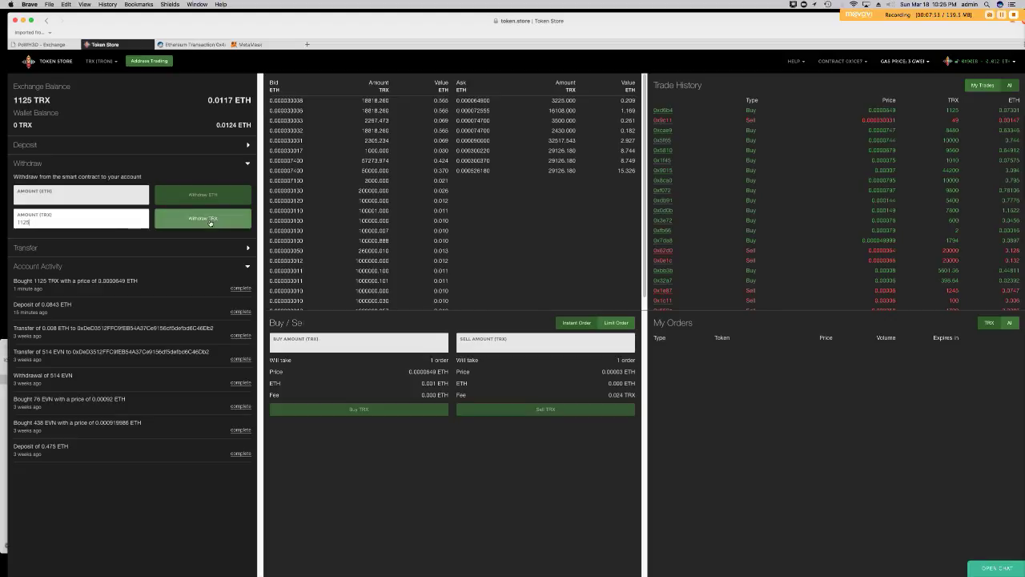
left_click(210, 223)
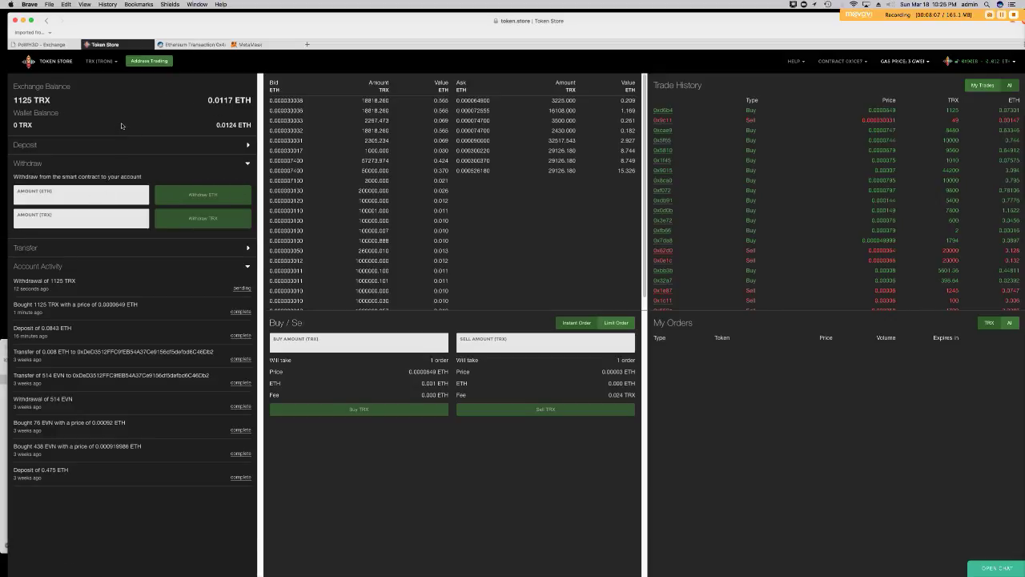
left_click(249, 165)
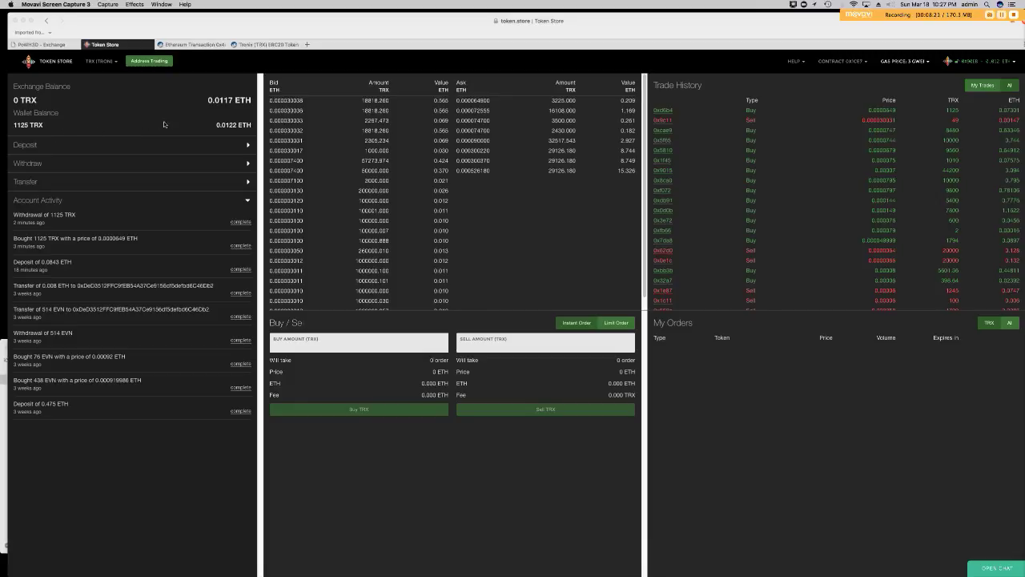
Collapse the account activity list and expand the section for transfers to another account
left_click(249, 203)
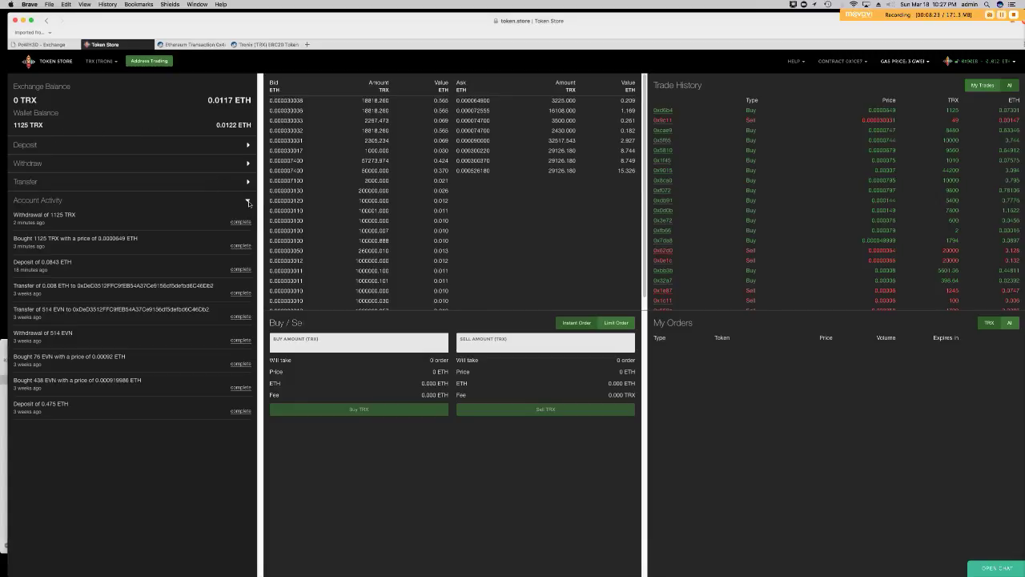
left_click(249, 203)
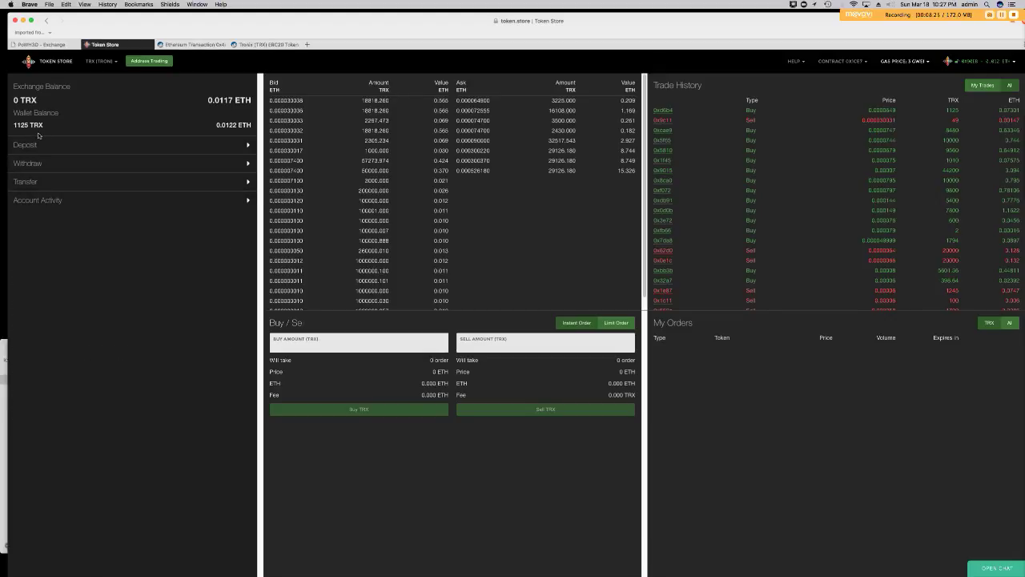
left_click(246, 184)
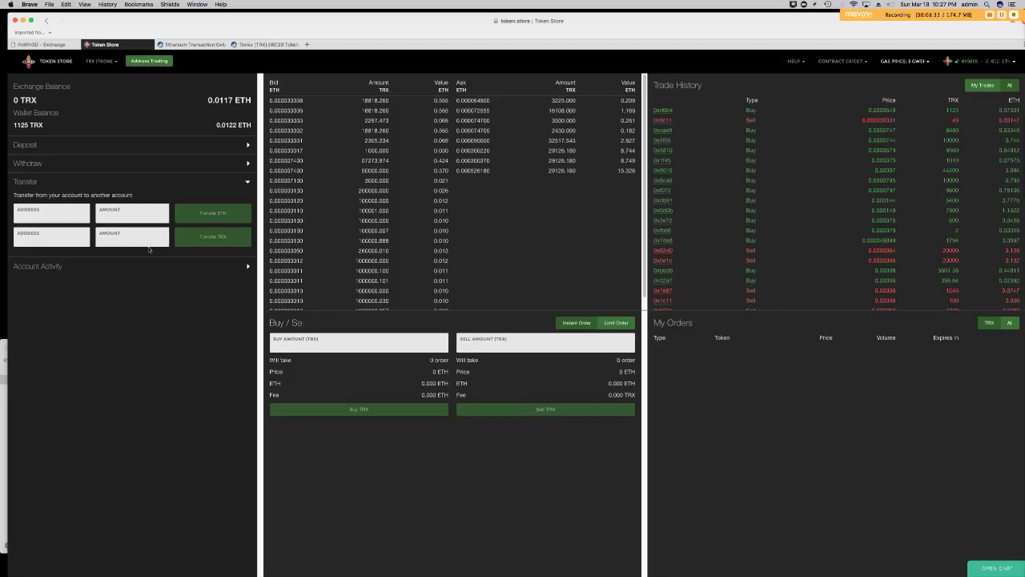
Copy the token holder's wallet address from the Tronix token page on Etherscan
left_click(248, 45)
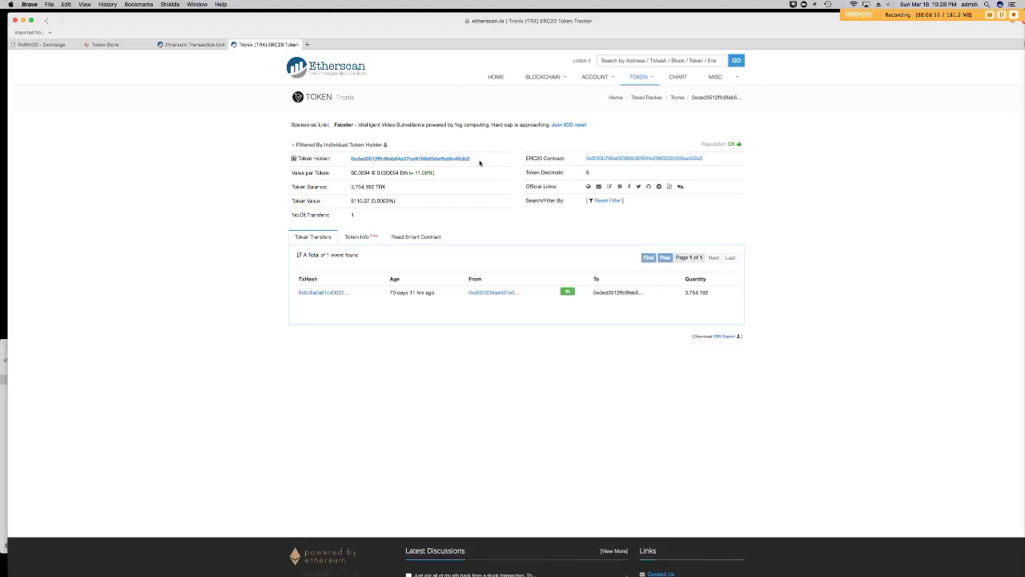
left_click_drag(473, 160, 352, 159)
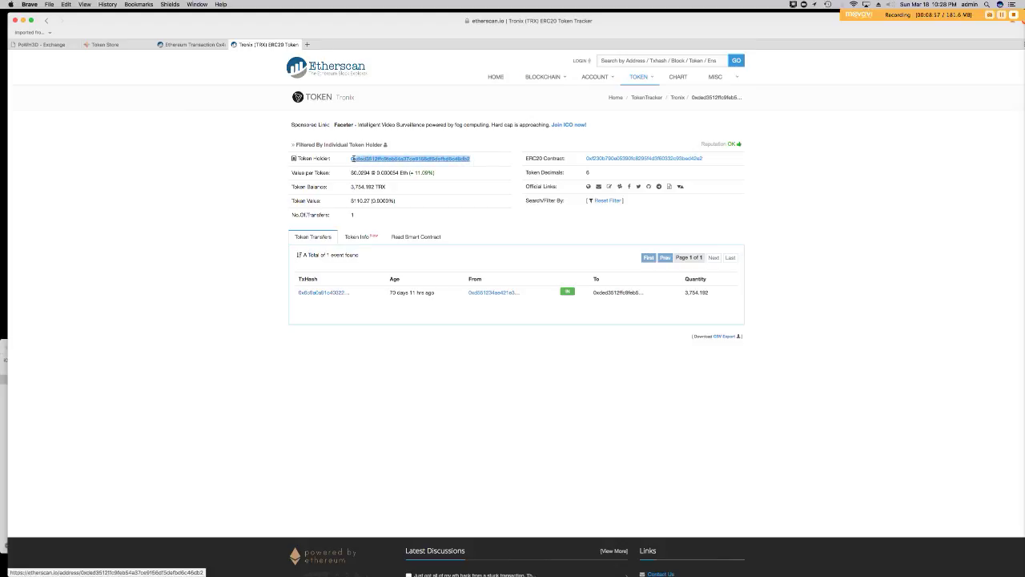
right_click(359, 163)
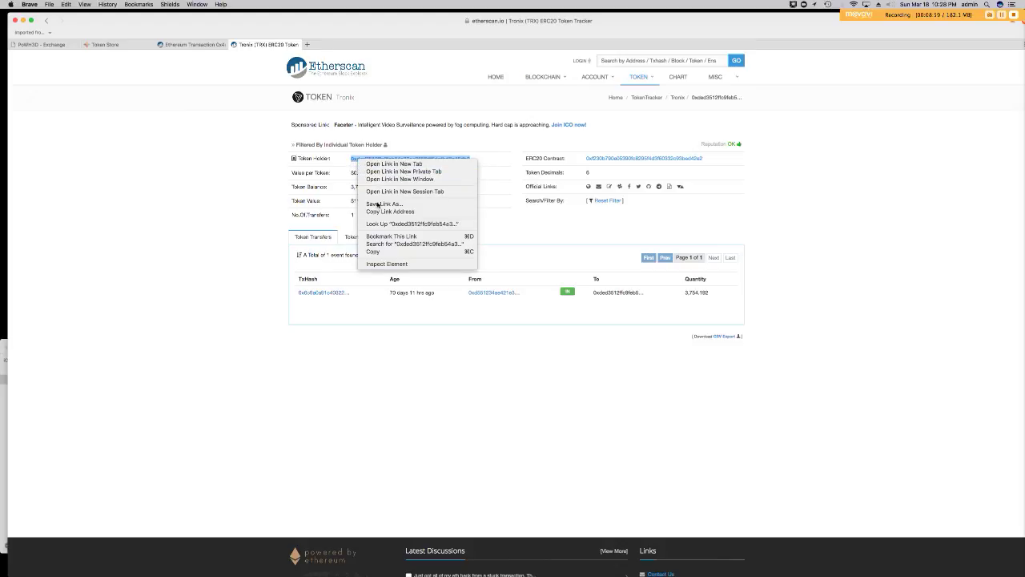
left_click(392, 251)
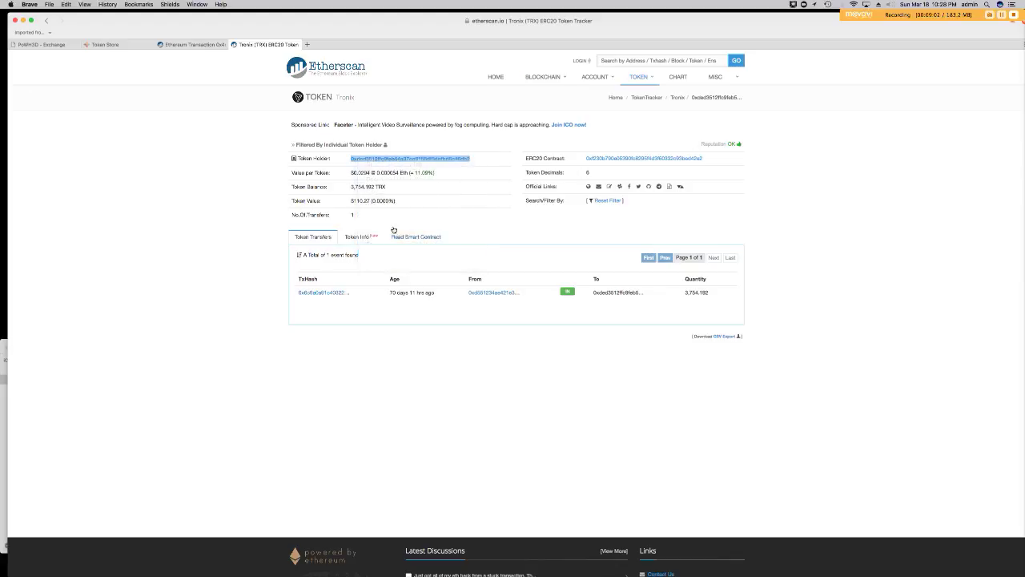
Transfer 1125 TRX to the copied wallet address on Token Store, and show the account activity
left_click(105, 44)
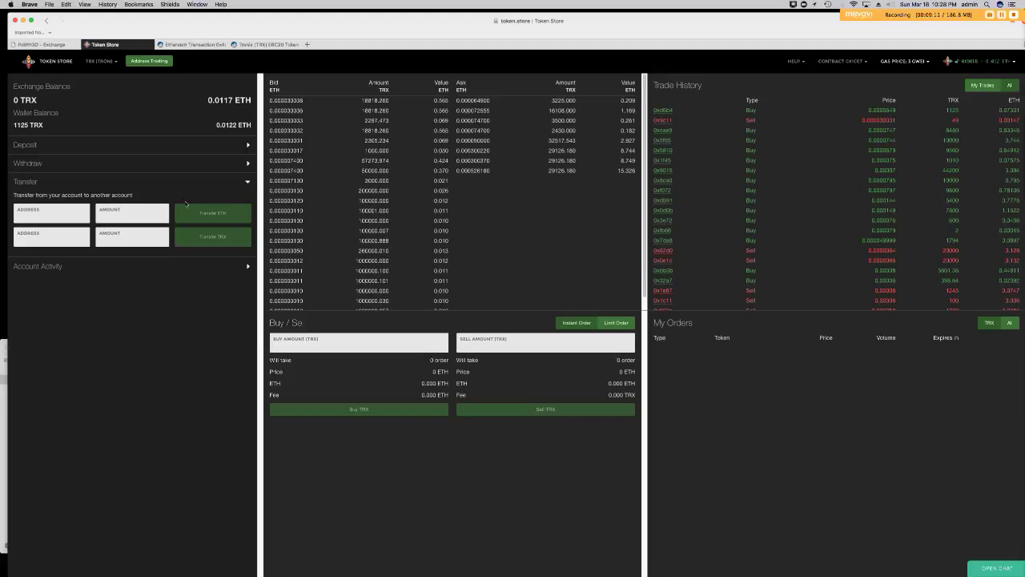
left_click(44, 239)
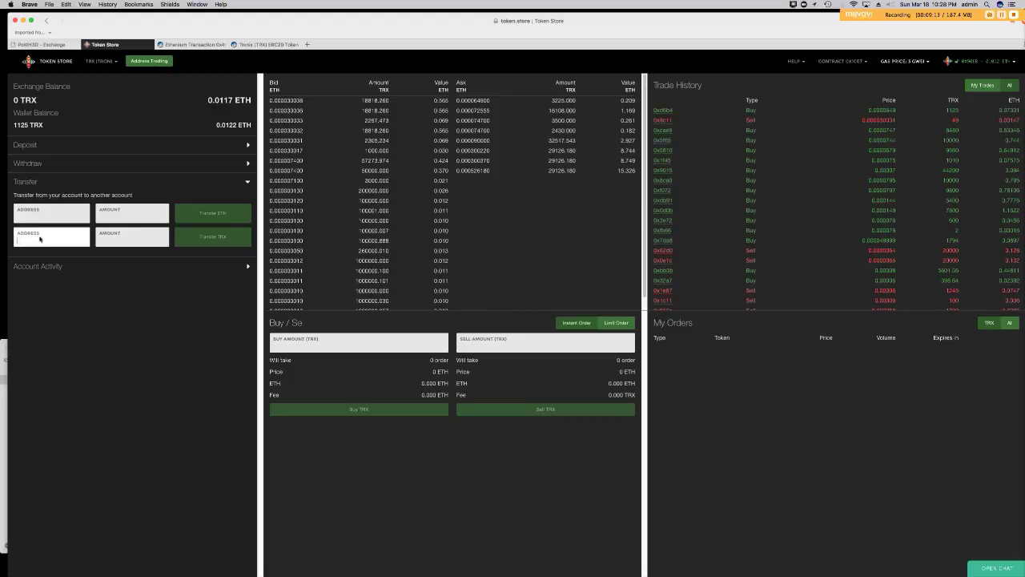
right_click(30, 242)
left_click(45, 265)
left_click(85, 251)
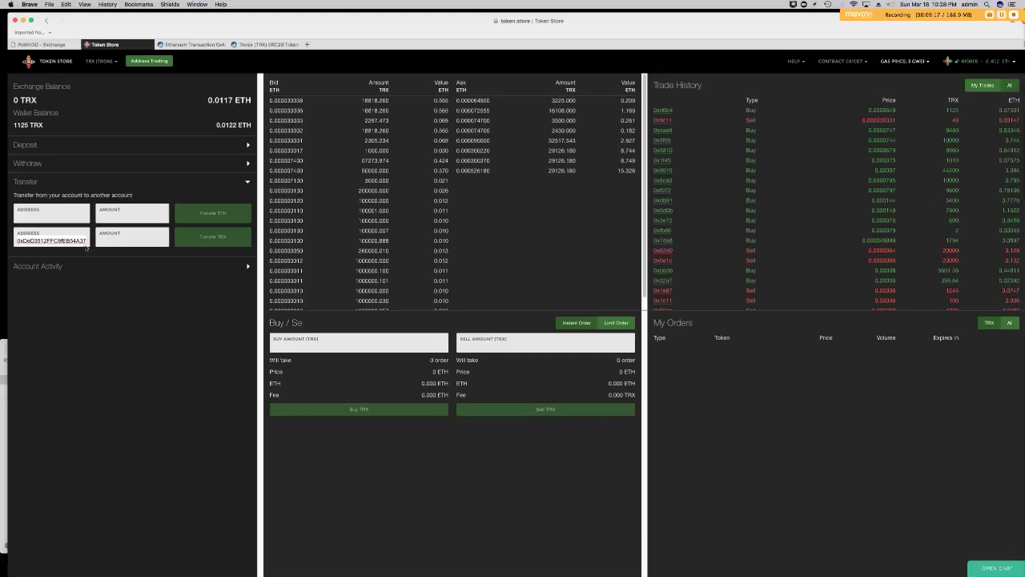
left_click(124, 241)
type("1125")
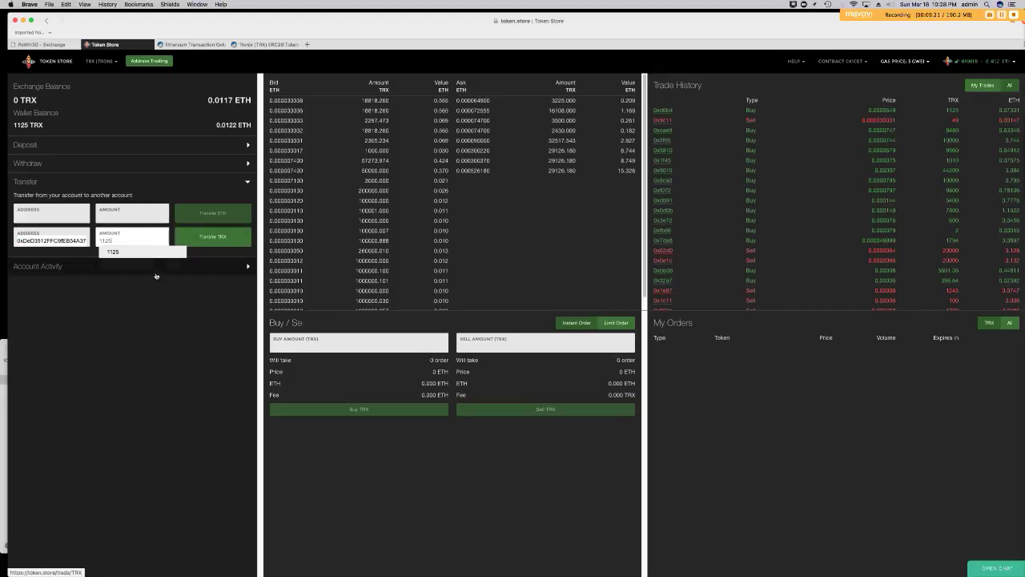
key("Return")
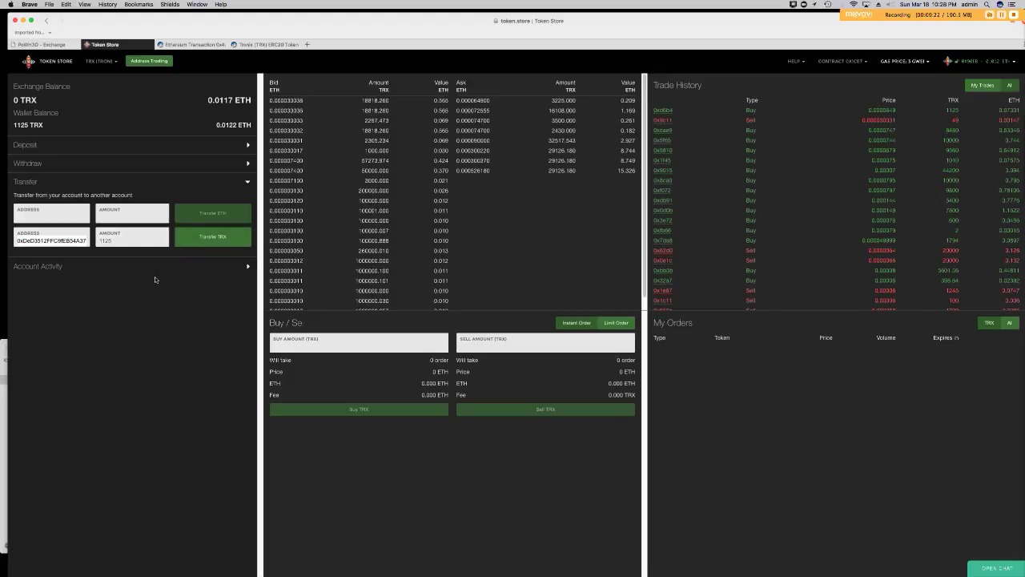
left_click(210, 243)
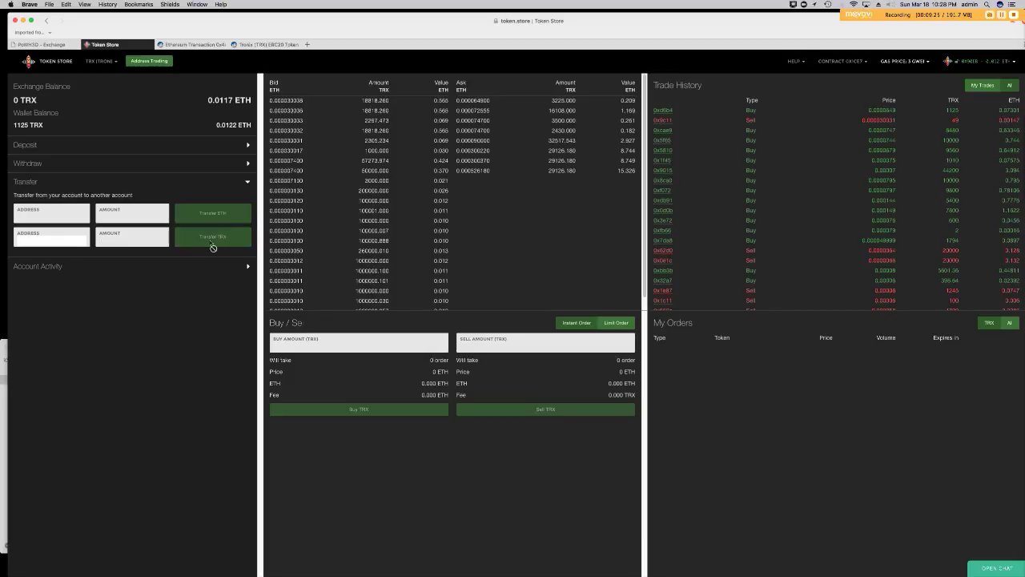
left_click(248, 267)
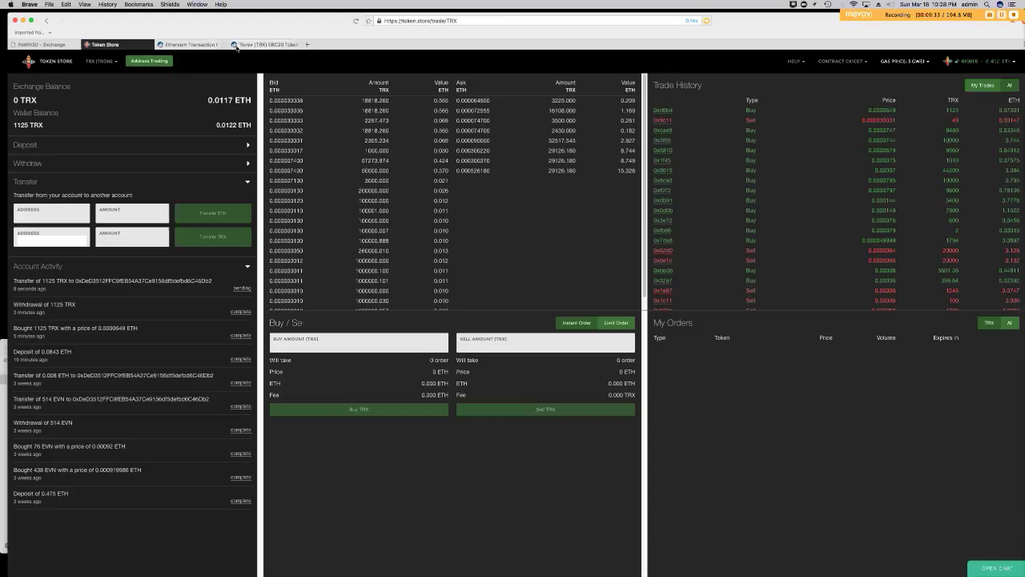
Review the holder's TRX balance on the Etherscan Tronix page and the latest transfer's status in the Token Store account activity
left_click(264, 45)
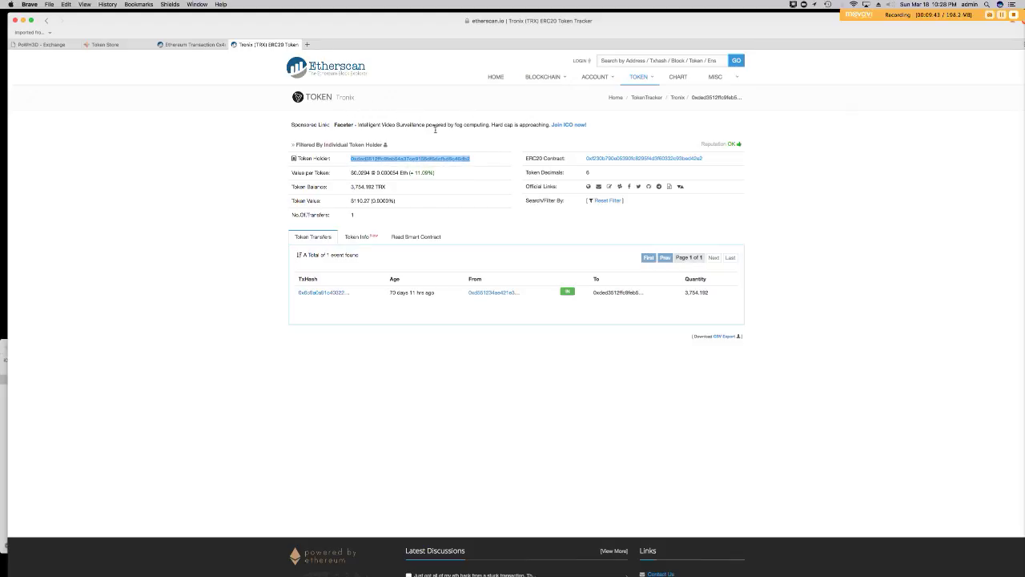
left_click(480, 166)
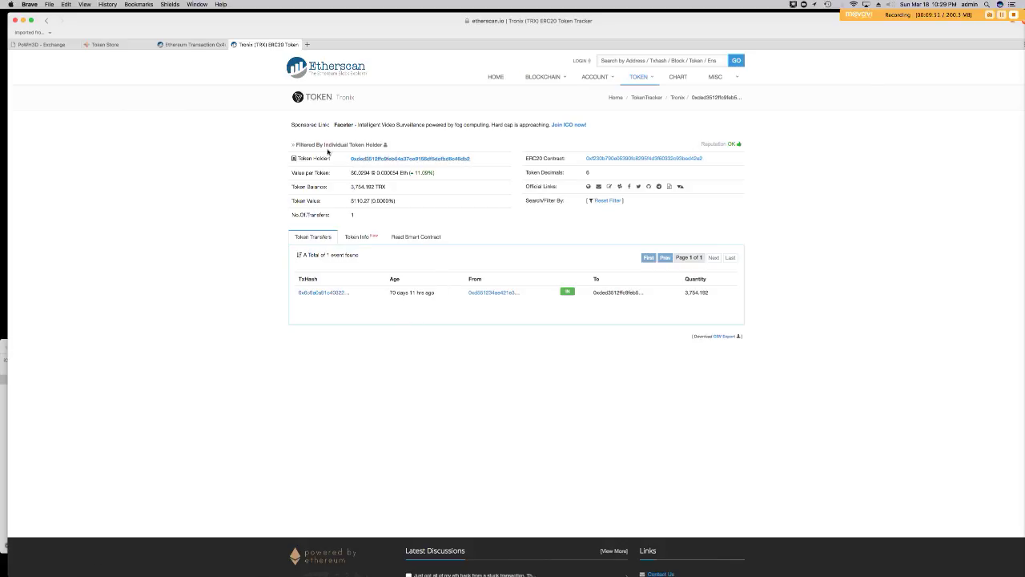
key("super+l")
left_click(128, 47)
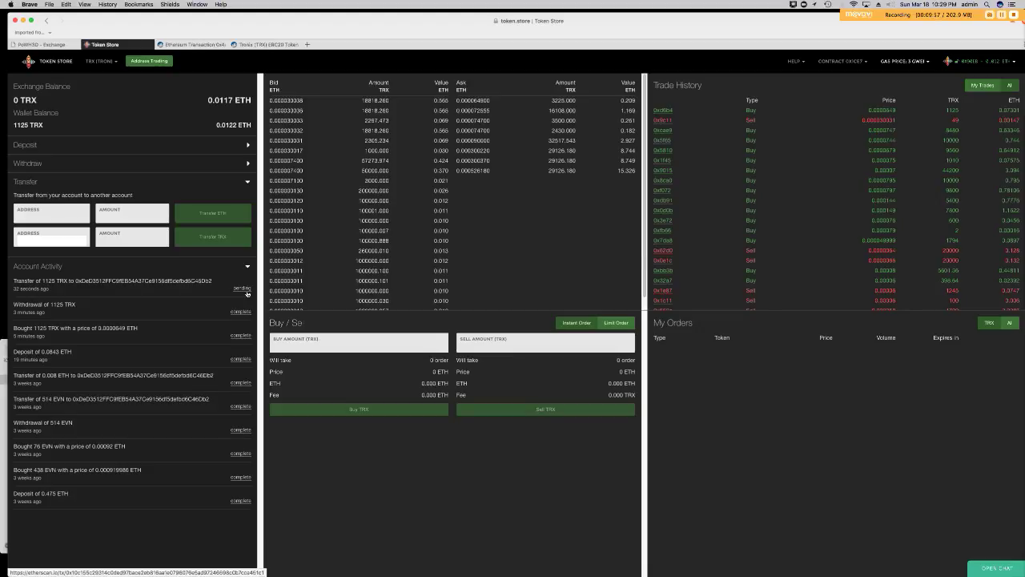
Reload the Tronix token page on Etherscan to check the receiving wallet's token balance and incoming transfers
left_click(264, 45)
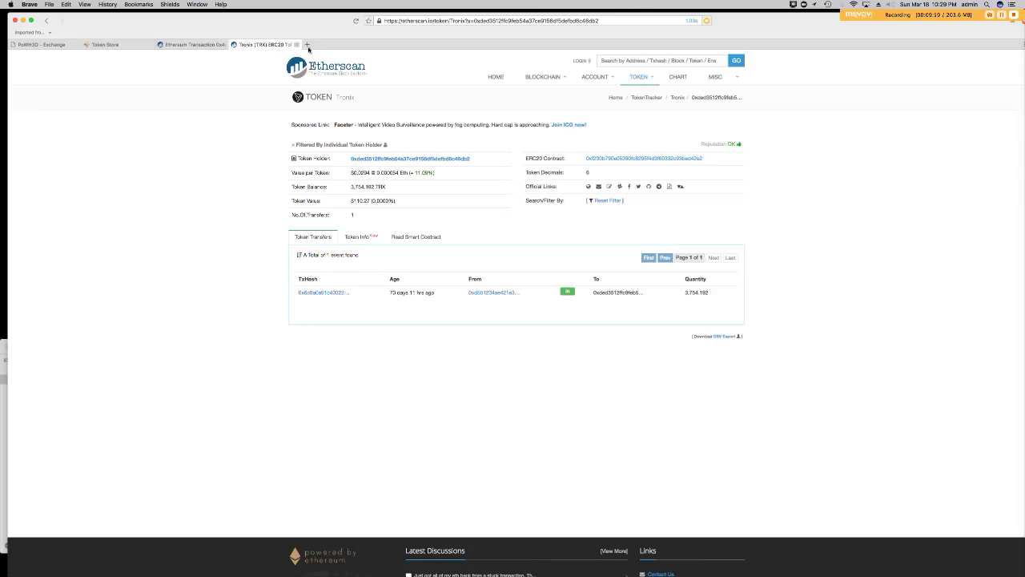
left_click(554, 23)
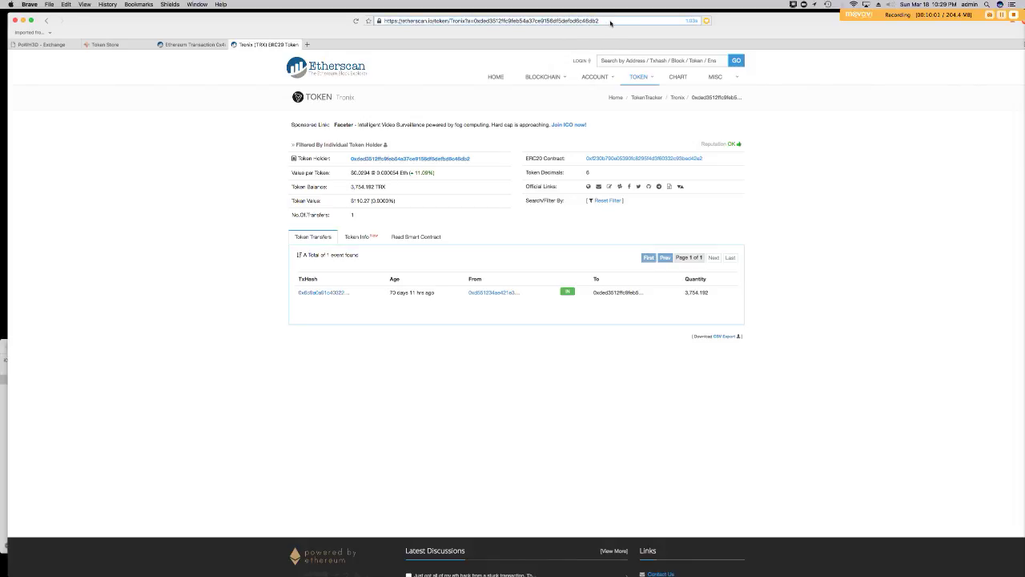
key("Return")
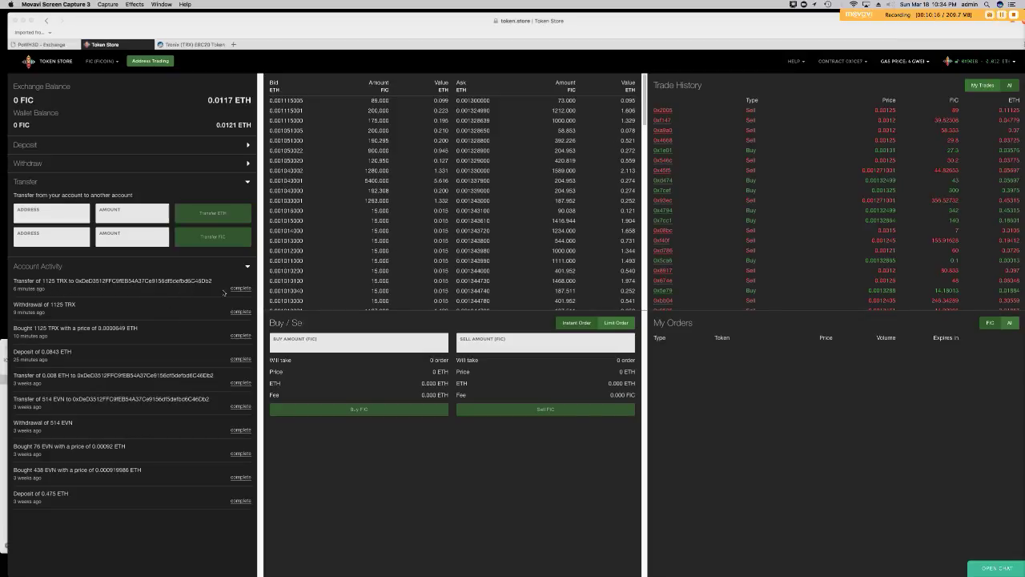
left_click(180, 47)
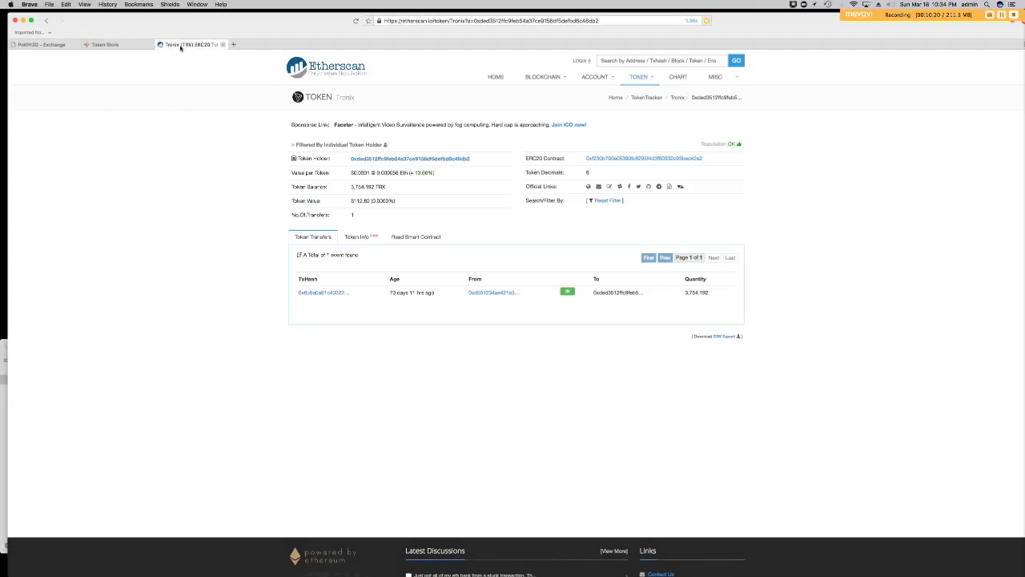
left_click(600, 24)
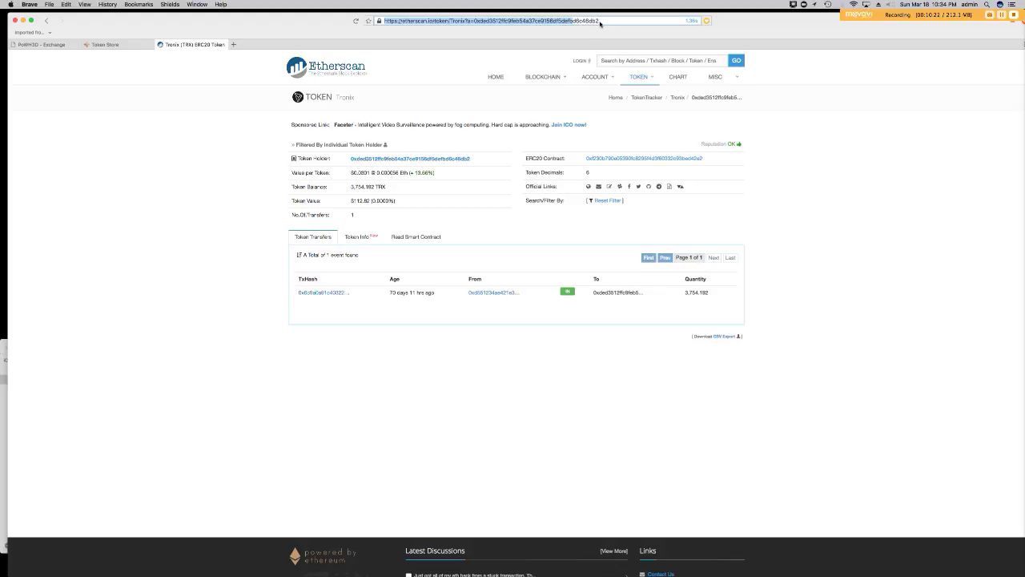
key("Return")
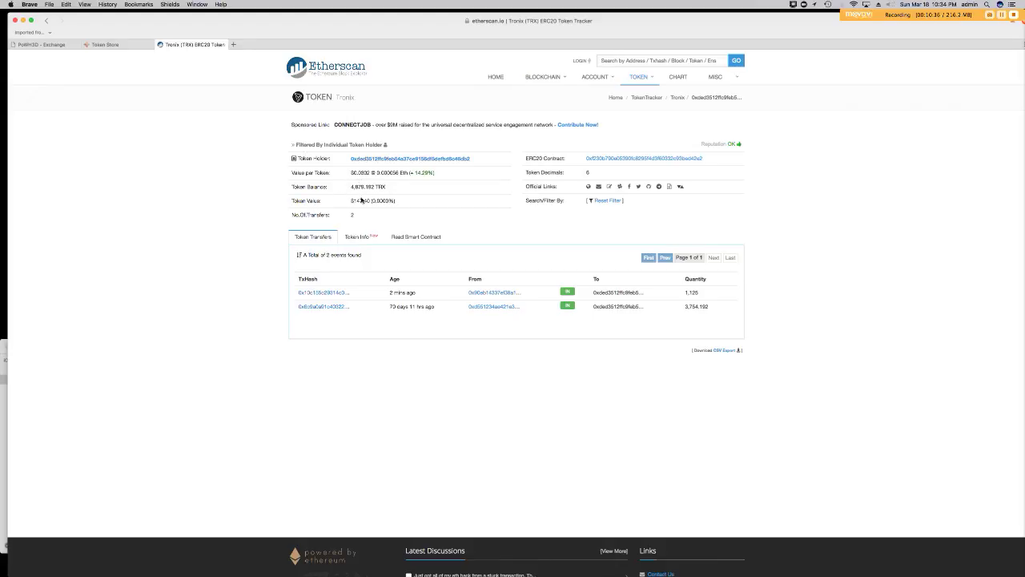
Look through the list of tradable tokens on Token Store, and close the list without choosing another token
left_click(95, 45)
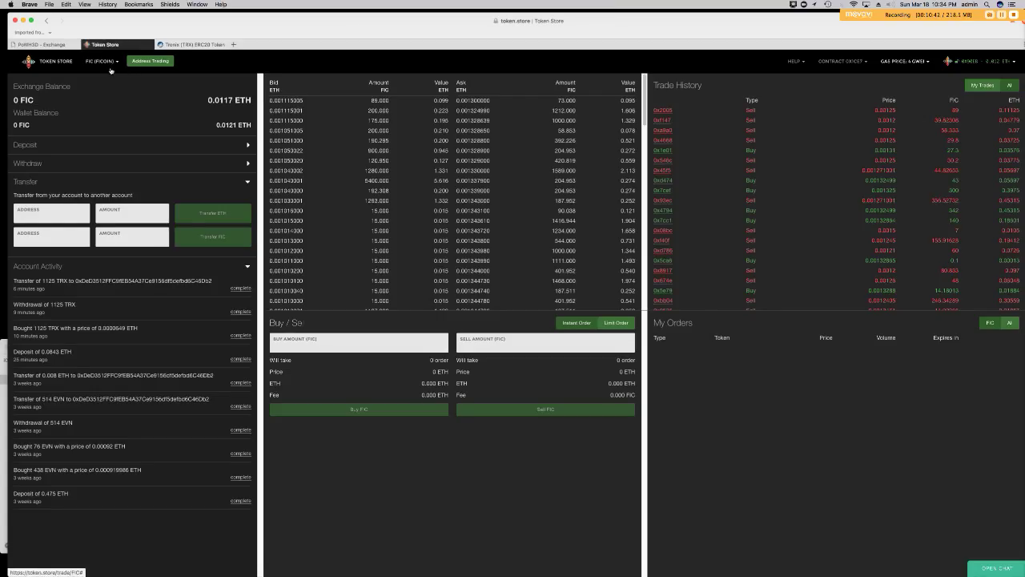
left_click(110, 70)
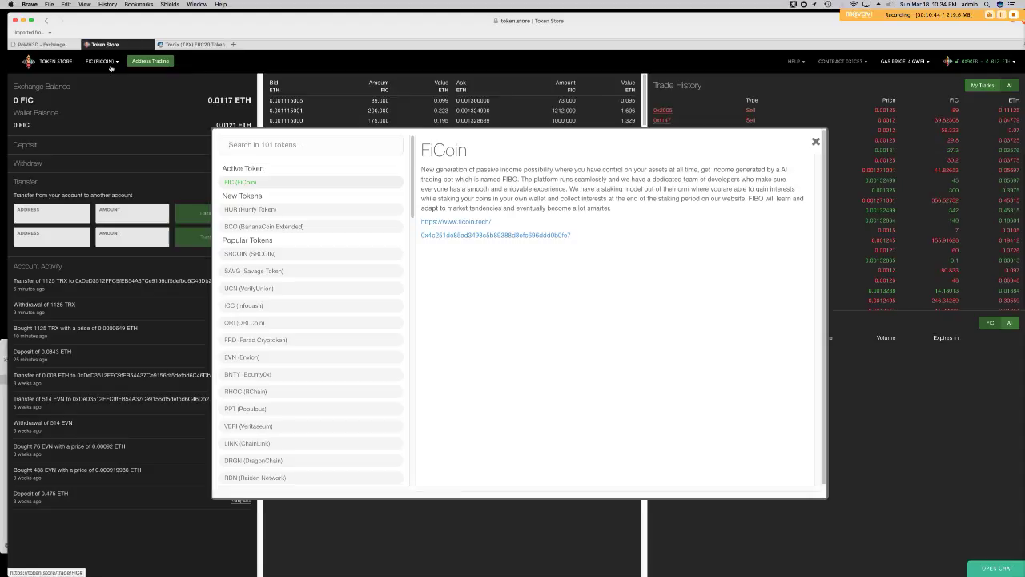
left_click_drag(412, 172, 413, 147)
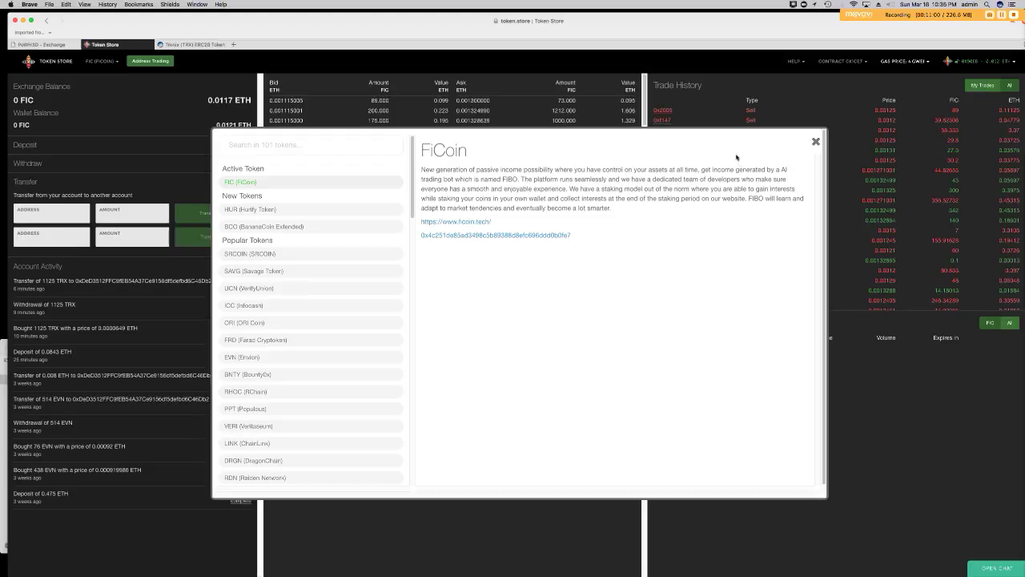
left_click(816, 142)
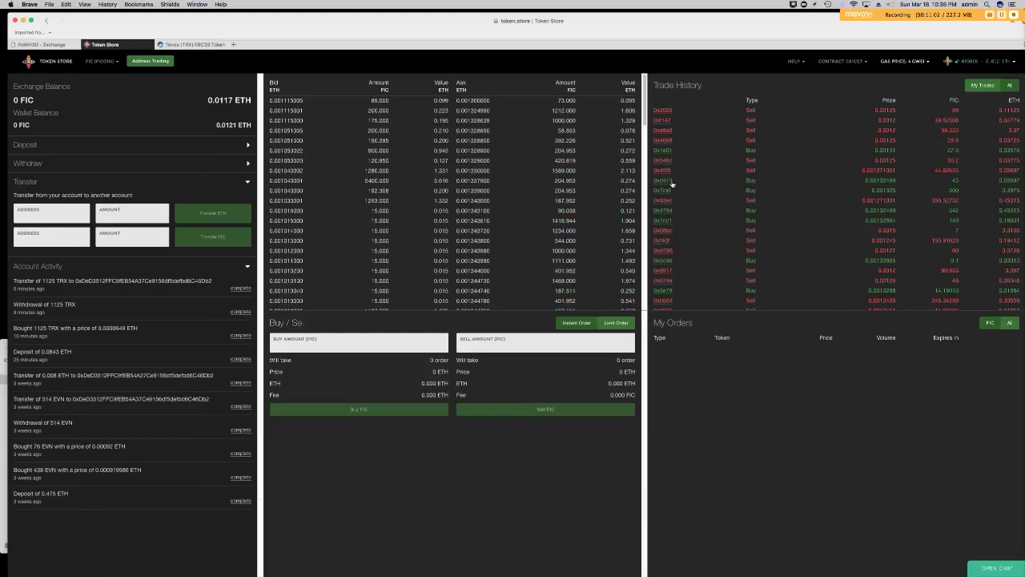